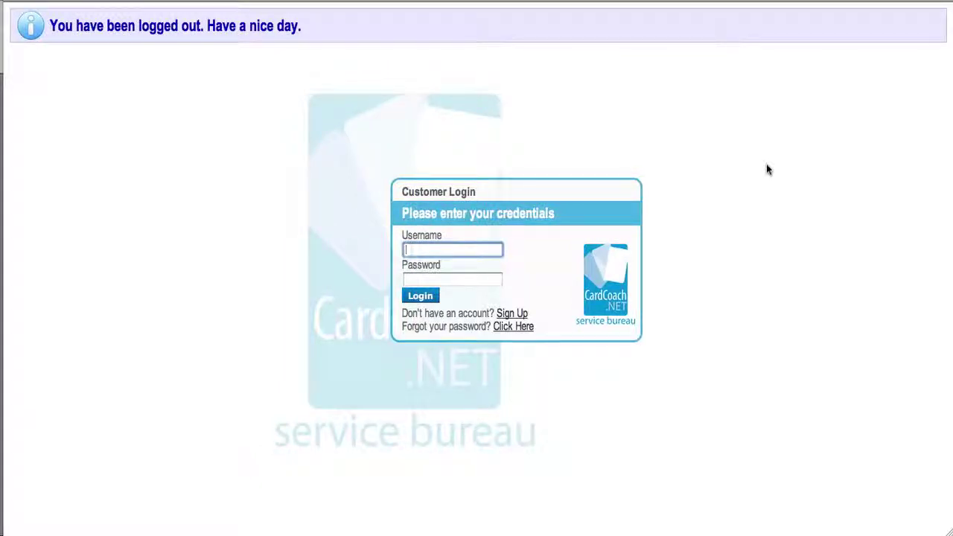
# Log in to the customer account with the username and account password
pyautogui.write('erk')
pyautogui.press('Tab')
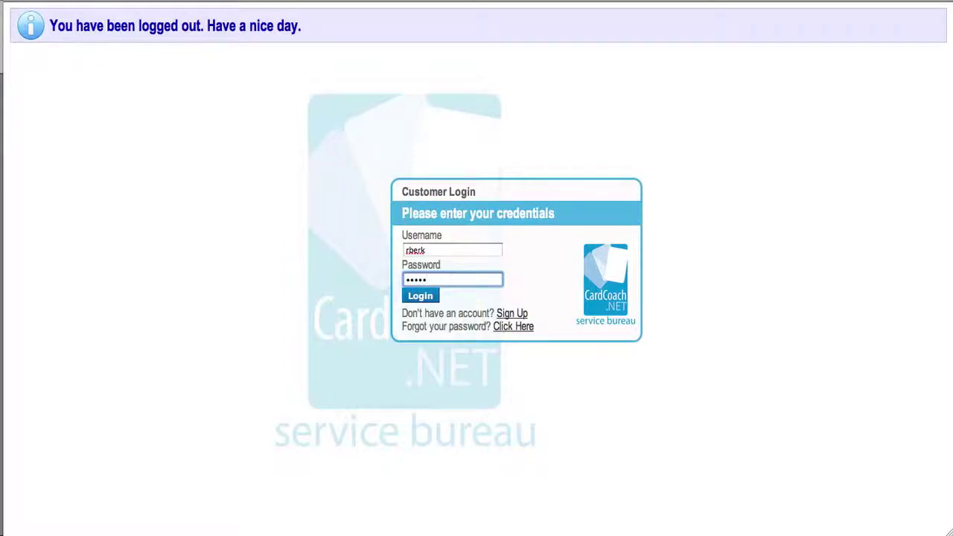
pyautogui.press('Tab')
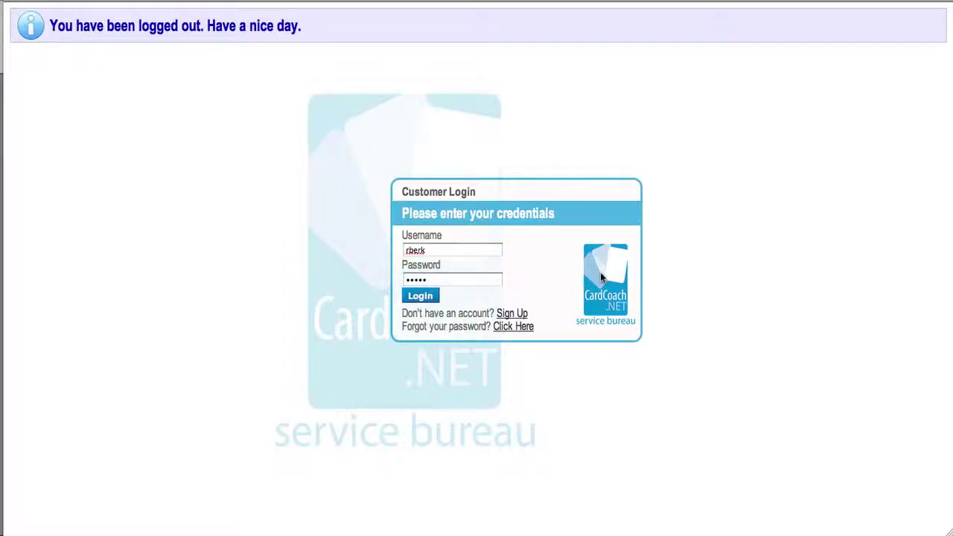
pyautogui.press('Return')
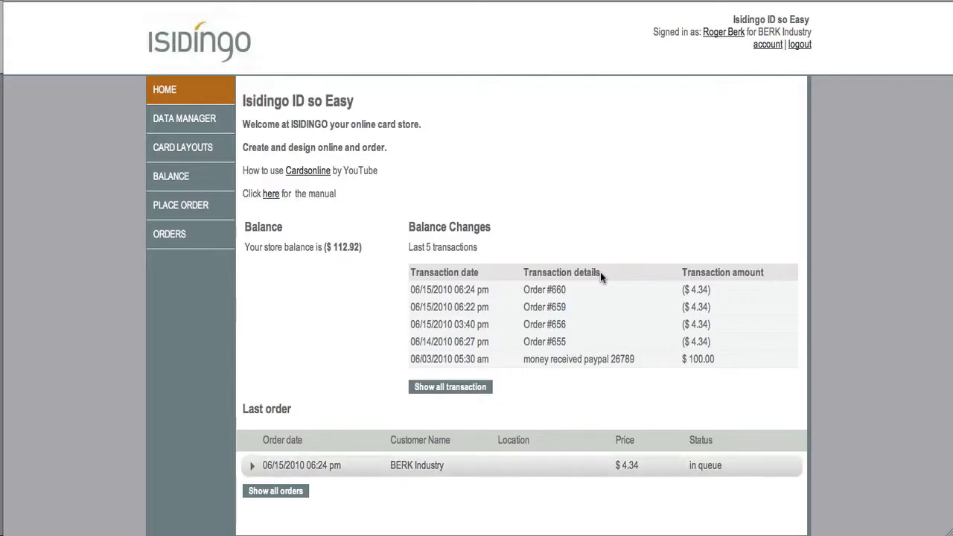
# Open the properties of the first empty card template in the card layouts for editing
pyautogui.click(184, 153)
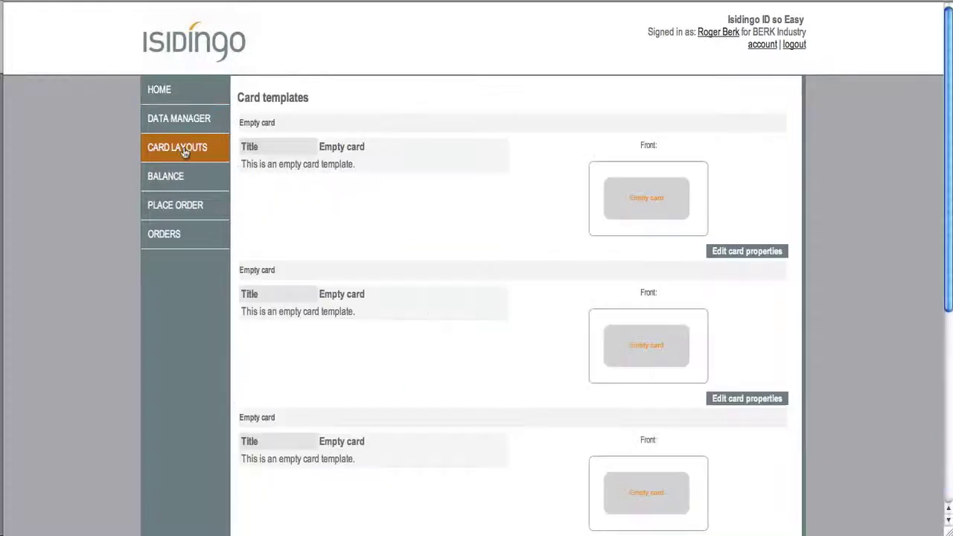
pyautogui.click(741, 252)
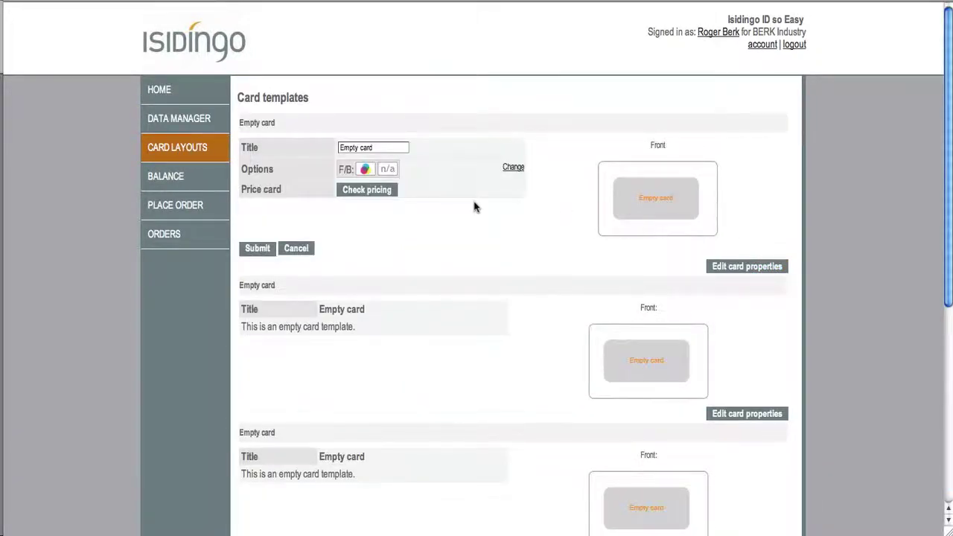
pyautogui.scroll(-6, 474, 207)
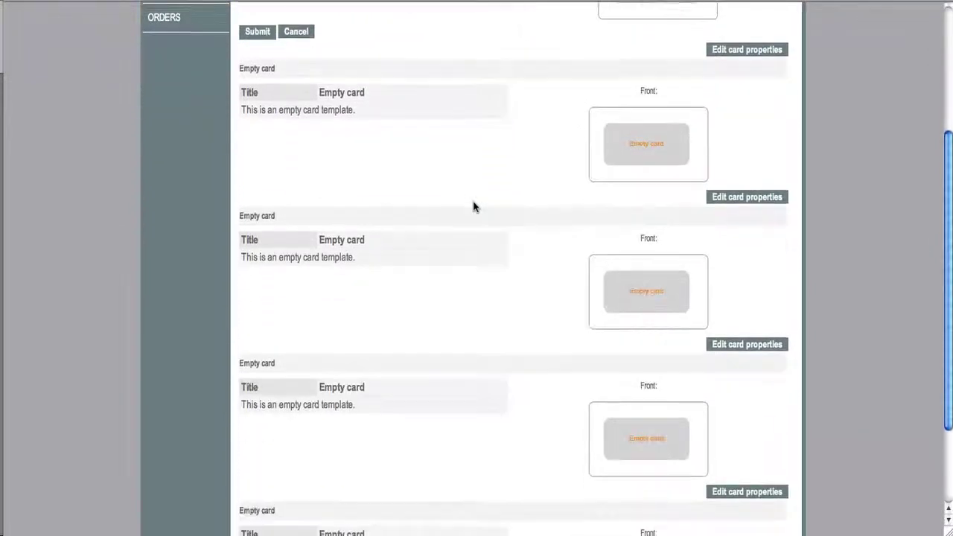
pyautogui.scroll(-2, 475, 208)
pyautogui.scroll(8, 475, 207)
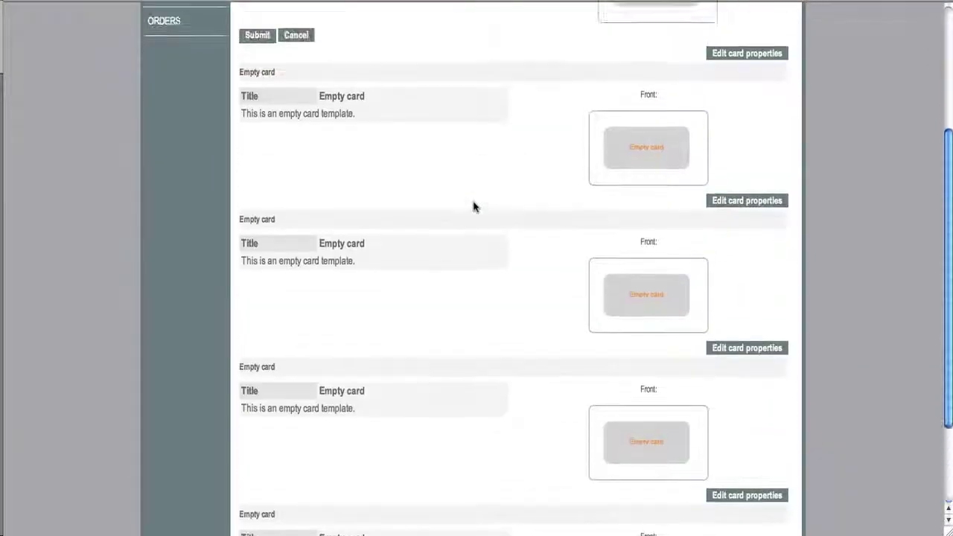
# Title the card template "sports card", choose full-color printing on front and back without a magnetic stripe, and save it
pyautogui.tripleClick(382, 147)
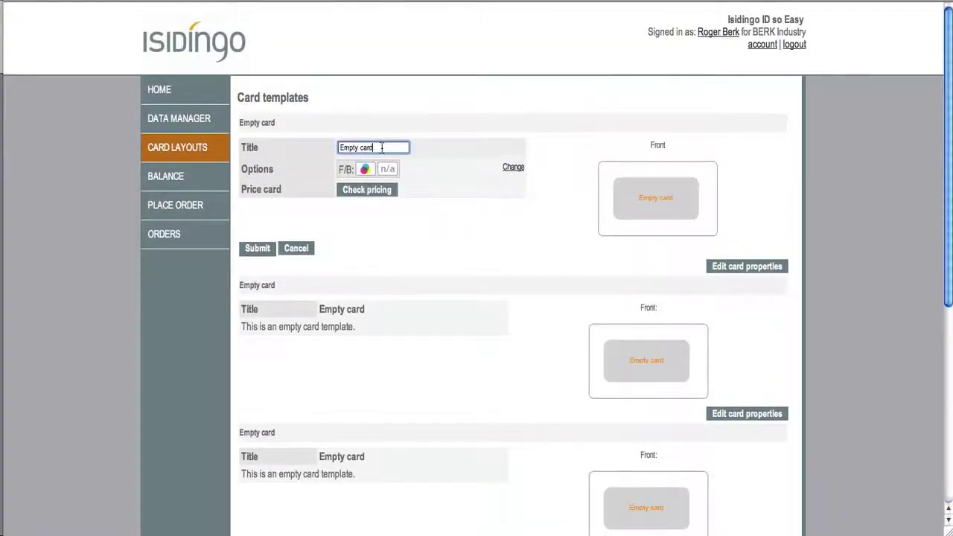
pyautogui.write('securakey')
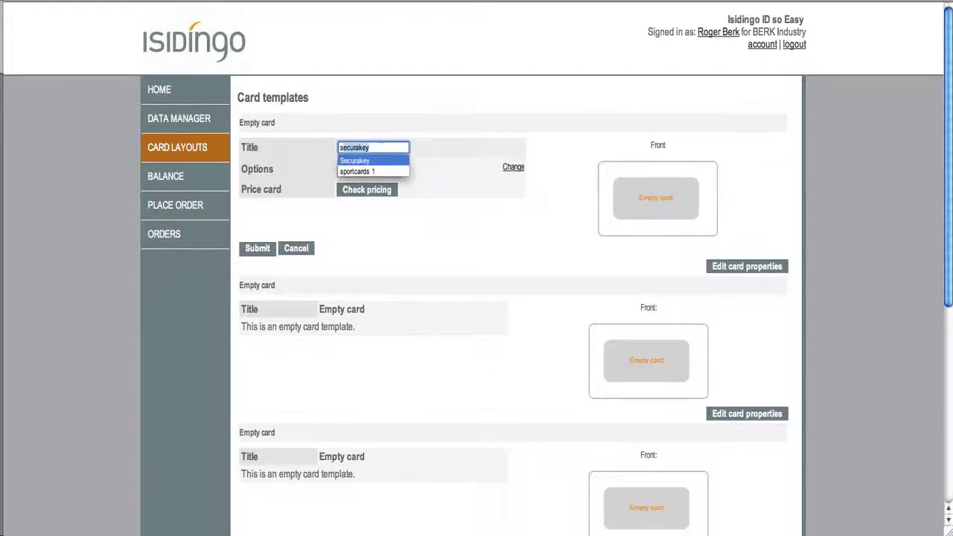
pyautogui.press('Down')
pyautogui.press('Return')
pyautogui.write('ports card')
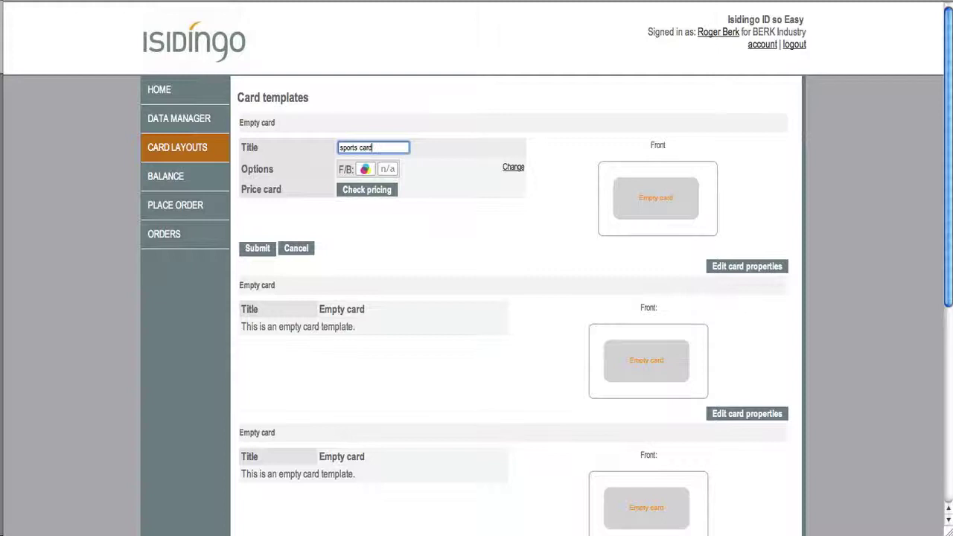
pyautogui.click(513, 166)
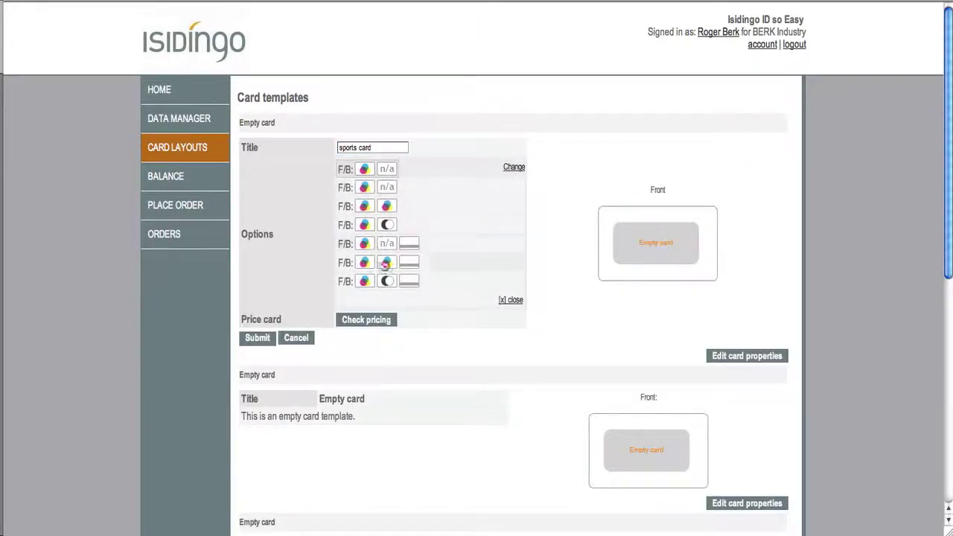
pyautogui.click(385, 209)
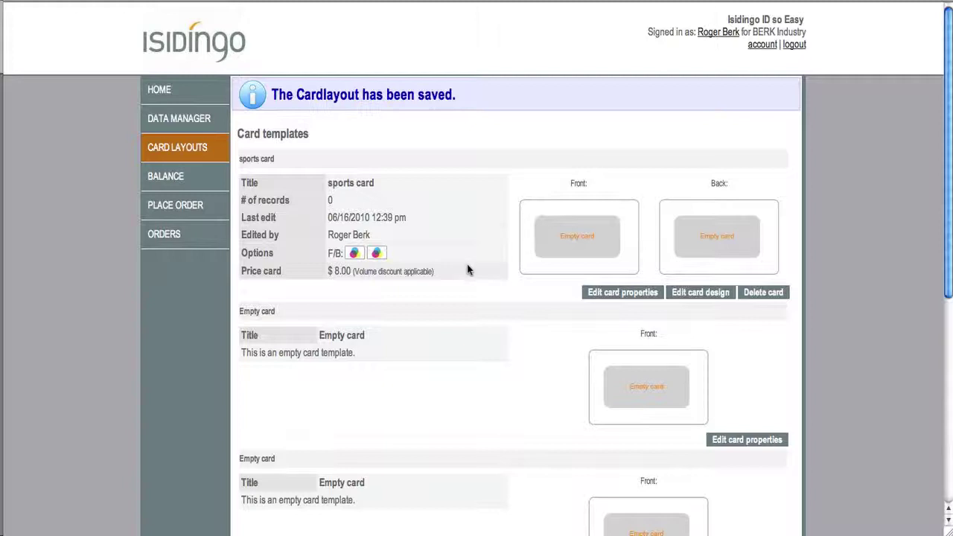
# Open the sports card's design and load the Blank Vertical Horizontal template
pyautogui.click(704, 294)
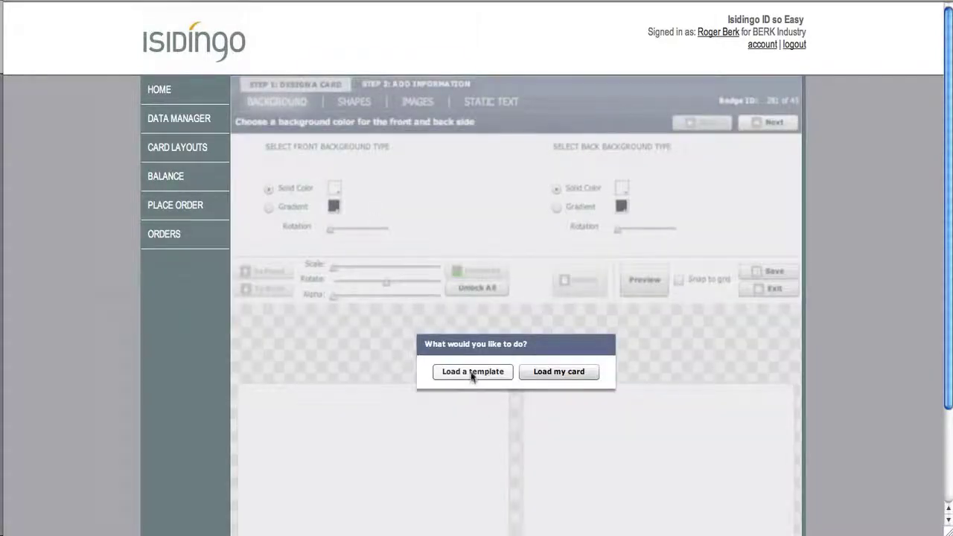
pyautogui.click(473, 372)
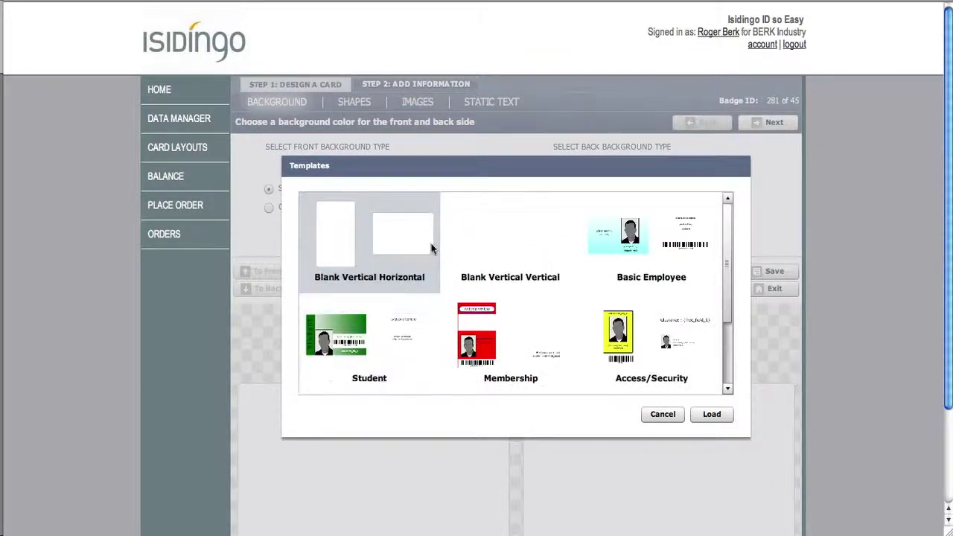
pyautogui.scroll(-1, 522, 338)
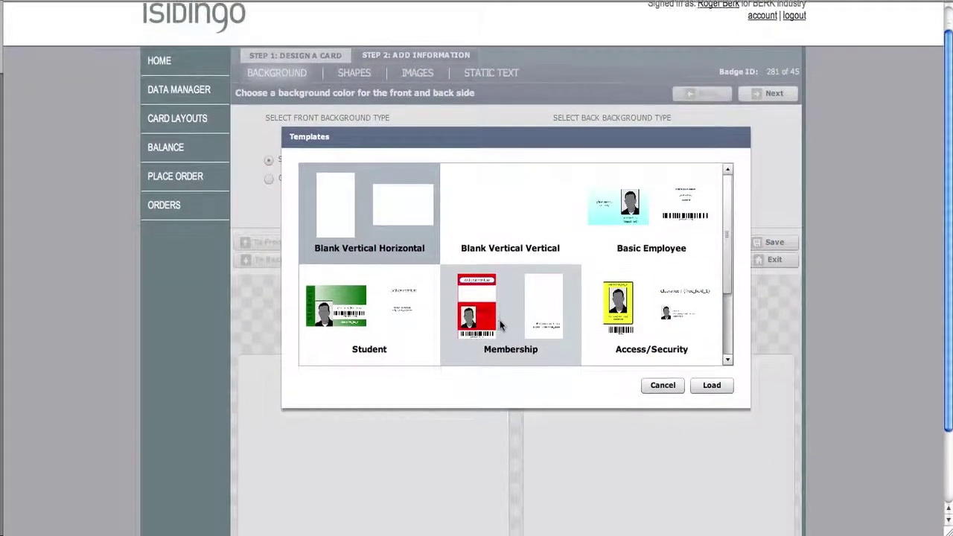
pyautogui.click(381, 233)
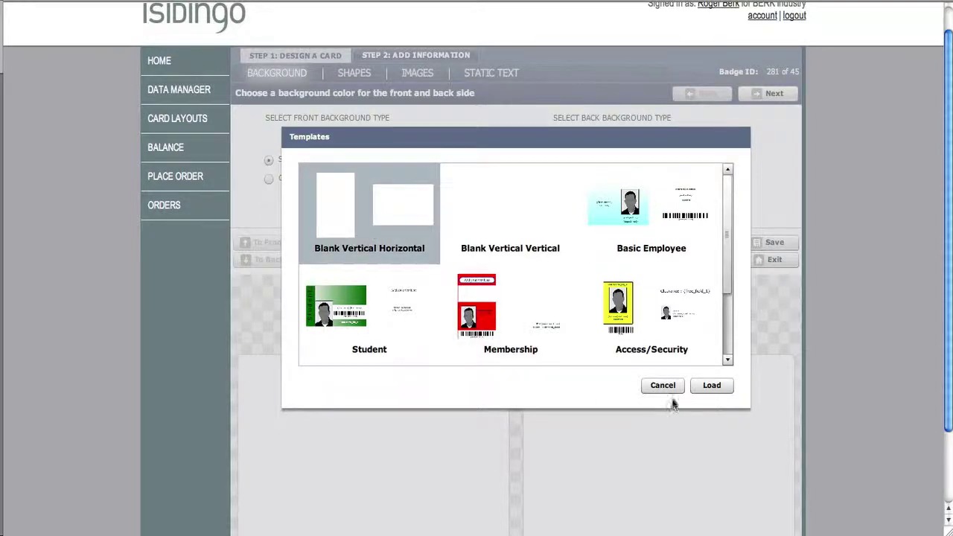
pyautogui.click(715, 385)
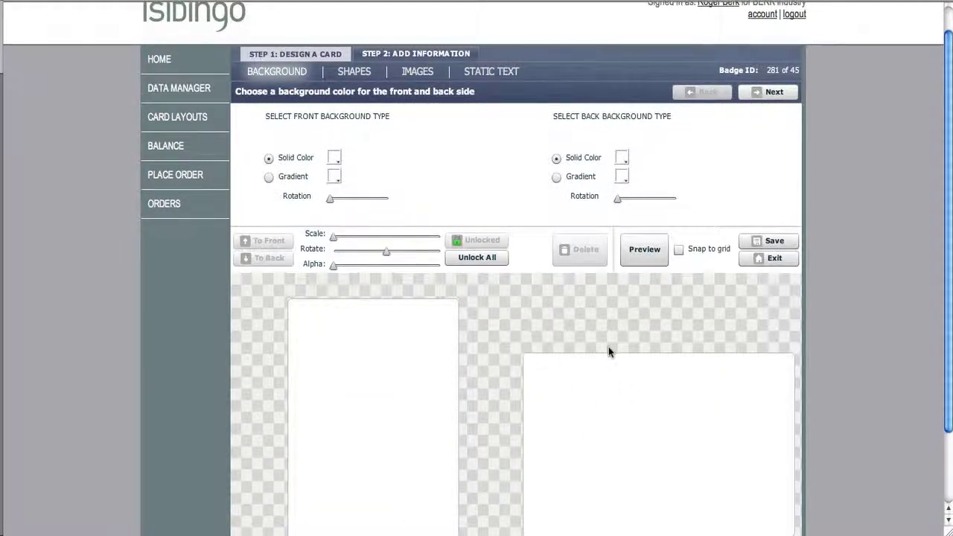
# Set the front background to solid blue 0033FF and the back background to solid crimson red
pyautogui.scroll(-2, 609, 347)
pyautogui.scroll(1, 608, 347)
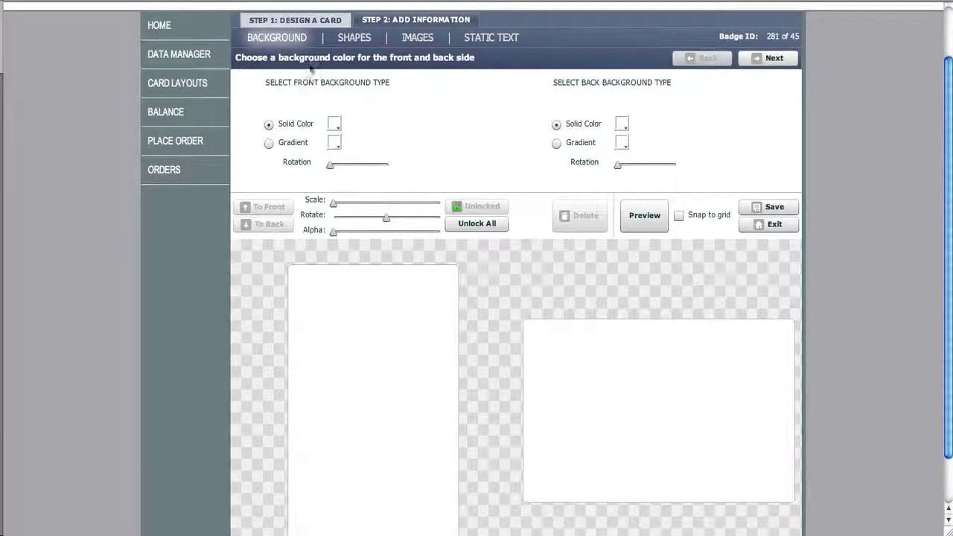
pyautogui.click(334, 126)
pyautogui.click(356, 204)
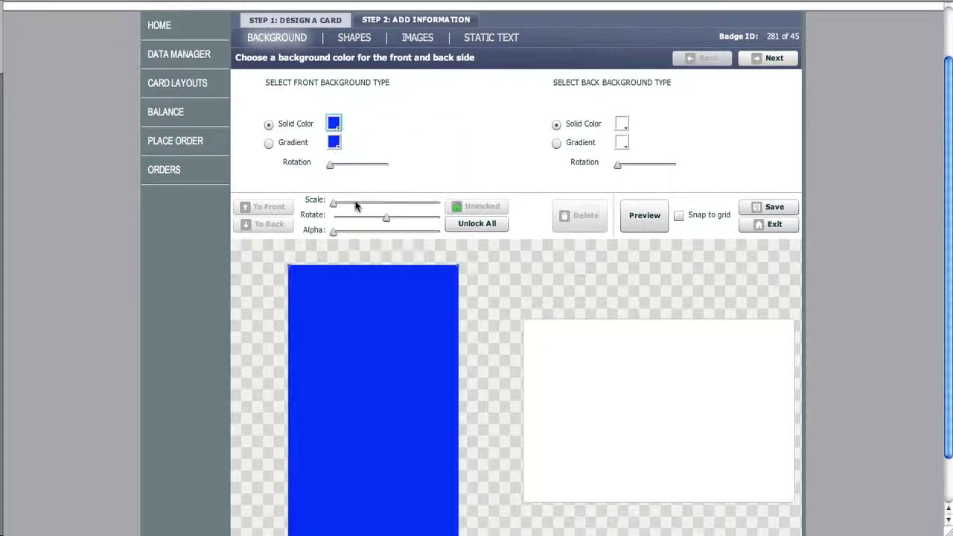
pyautogui.click(623, 125)
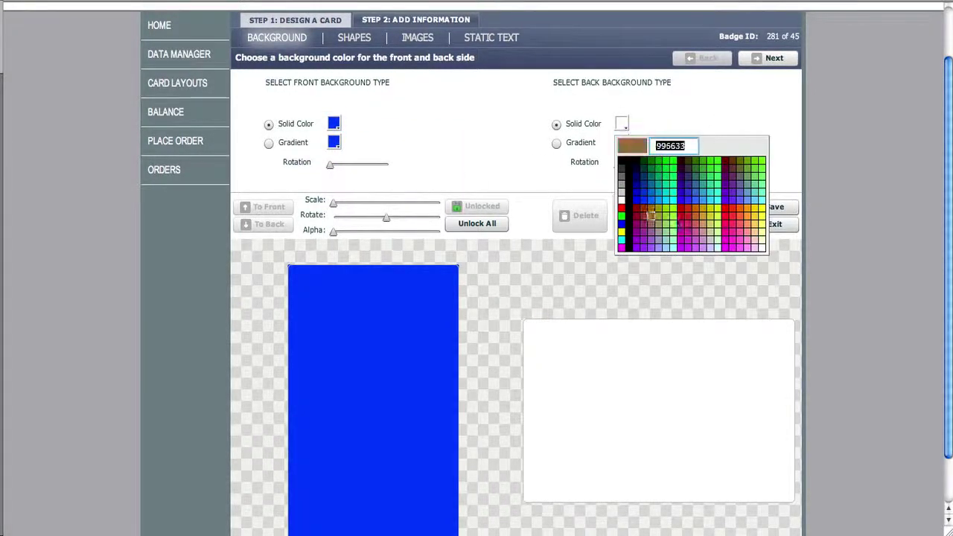
pyautogui.click(683, 219)
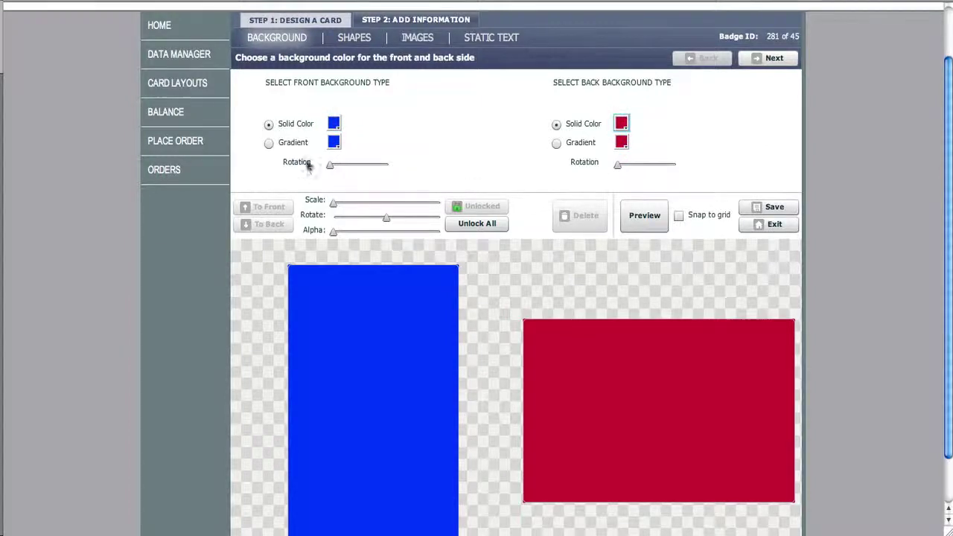
# Change the front background to a blue to lime-green gradient and rotate it to run diagonally
pyautogui.click(270, 144)
pyautogui.click(334, 143)
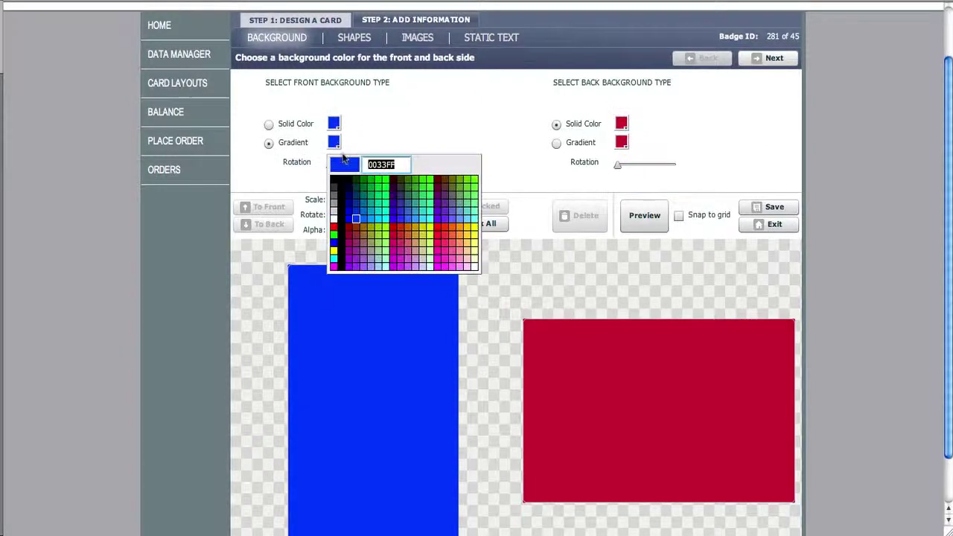
pyautogui.click(386, 240)
pyautogui.moveTo(333, 168)
pyautogui.mouseDown()
pyautogui.moveTo(381, 168)
pyautogui.moveTo(336, 170)
pyautogui.mouseUp()
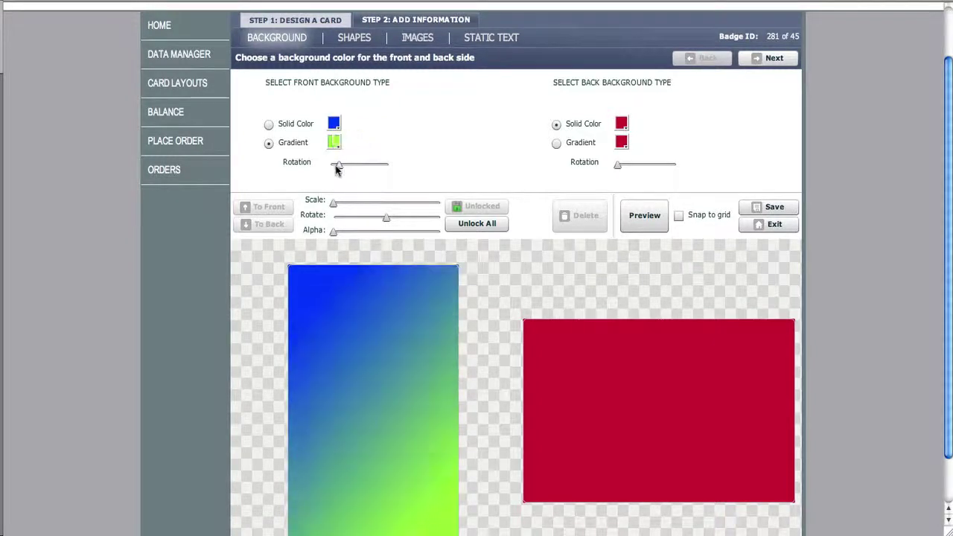
# Set both the front and back card backgrounds to solid white
pyautogui.click(269, 124)
pyautogui.click(334, 126)
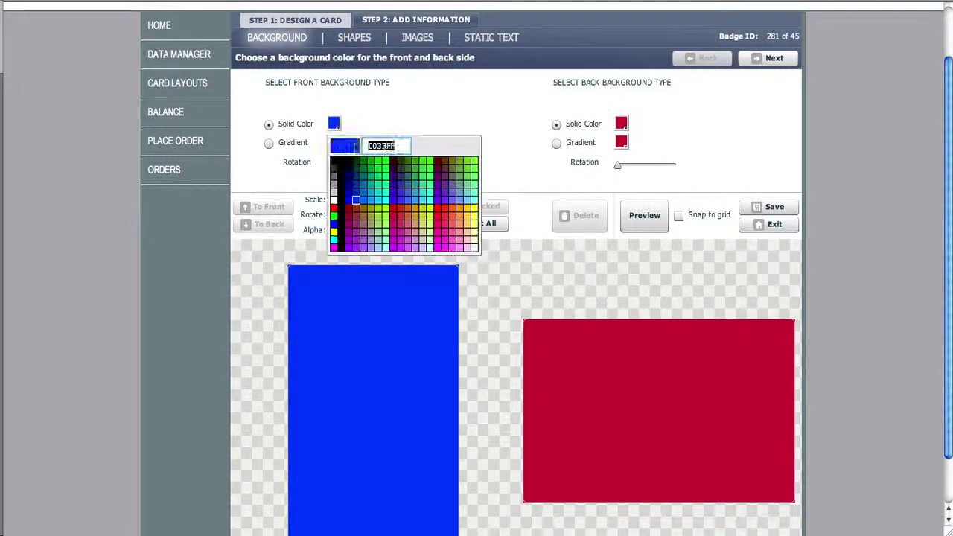
pyautogui.click(334, 197)
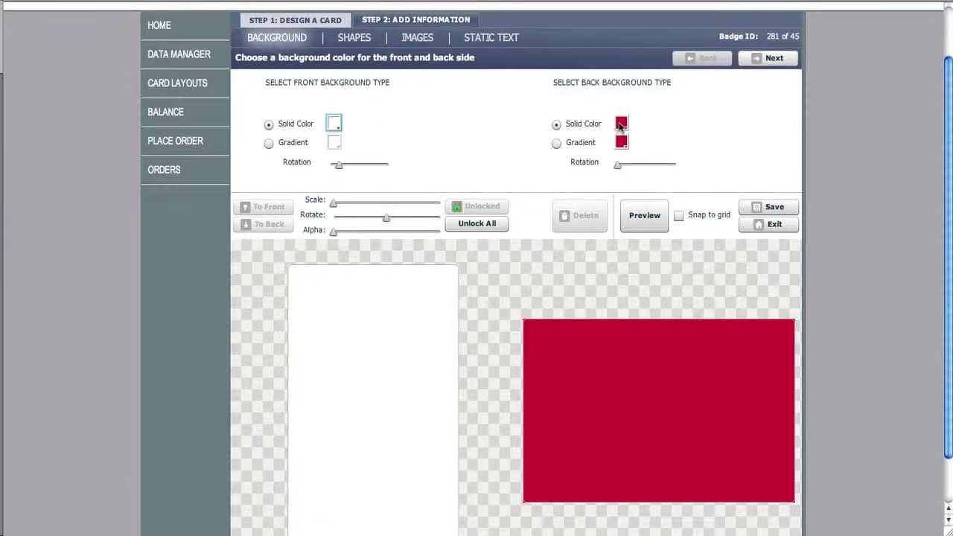
pyautogui.click(621, 125)
pyautogui.click(621, 197)
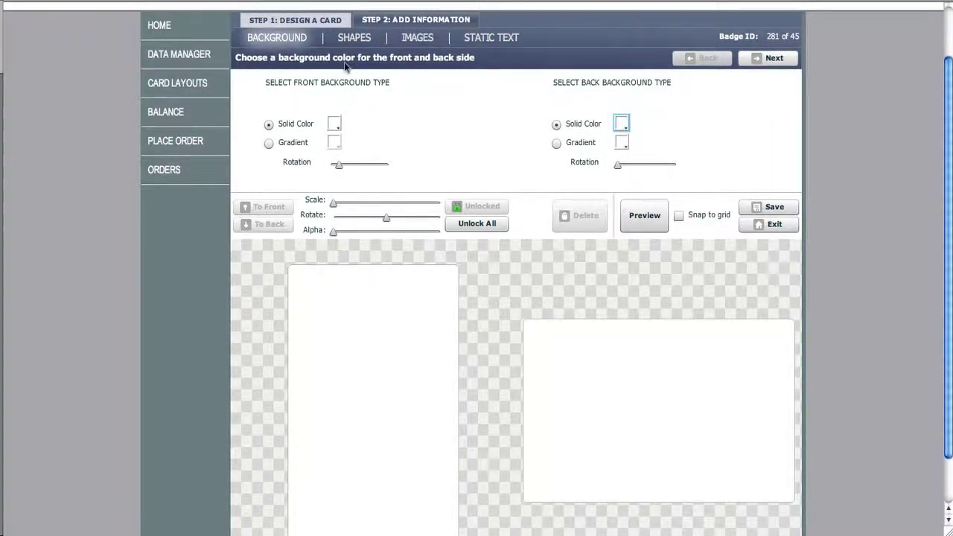
# Add a rectangle to the card front and shape it into a small, flat bar centered near the card's upper edge
pyautogui.click(352, 39)
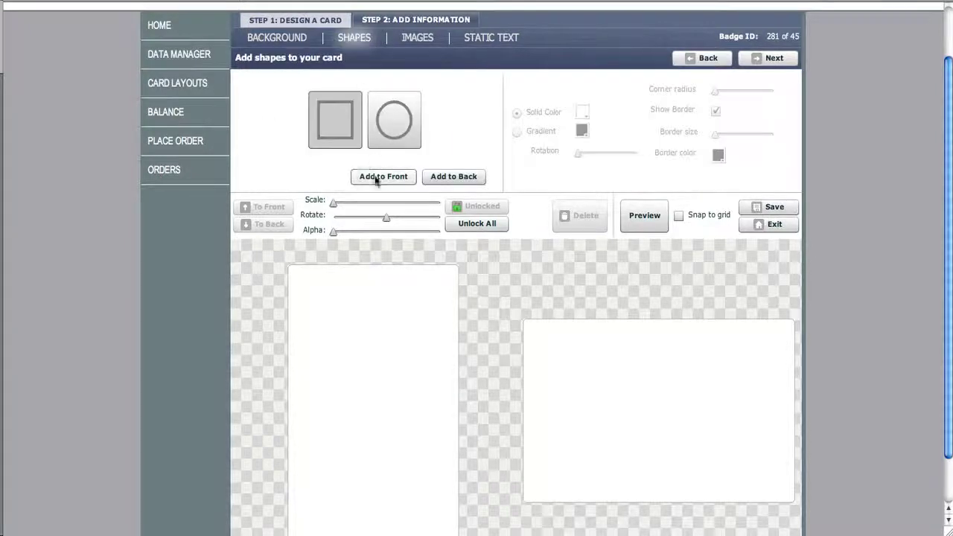
pyautogui.click(335, 126)
pyautogui.click(380, 177)
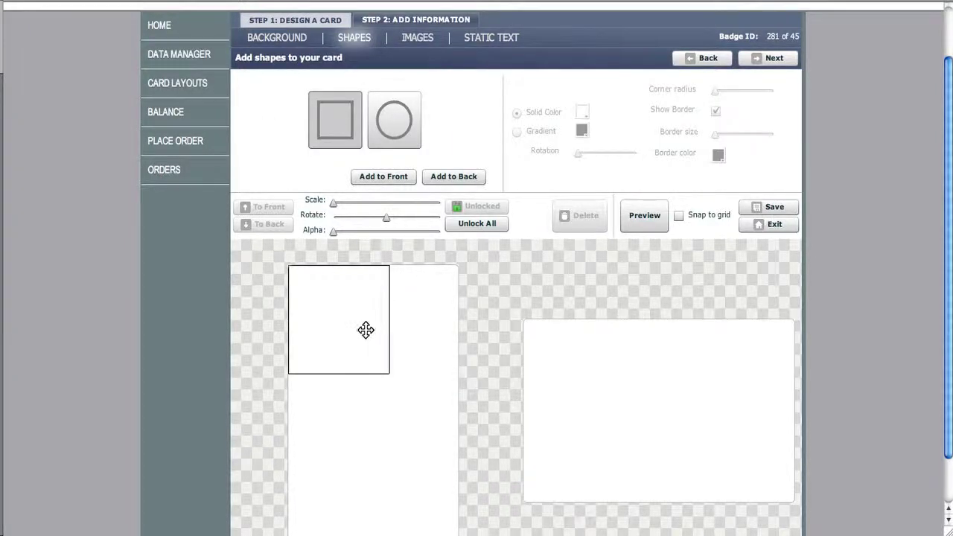
pyautogui.moveTo(366, 330); pyautogui.dragTo(386, 364)
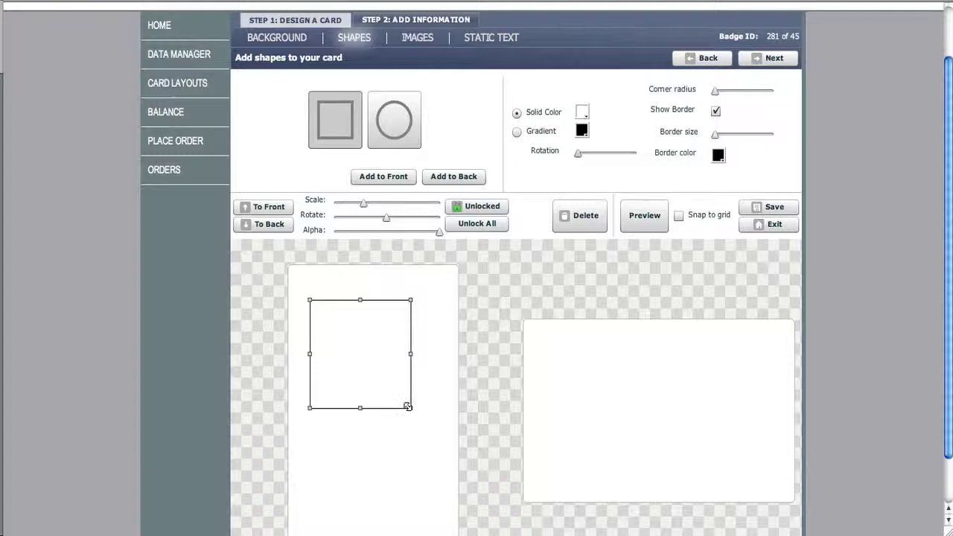
pyautogui.moveTo(408, 406); pyautogui.dragTo(368, 282)
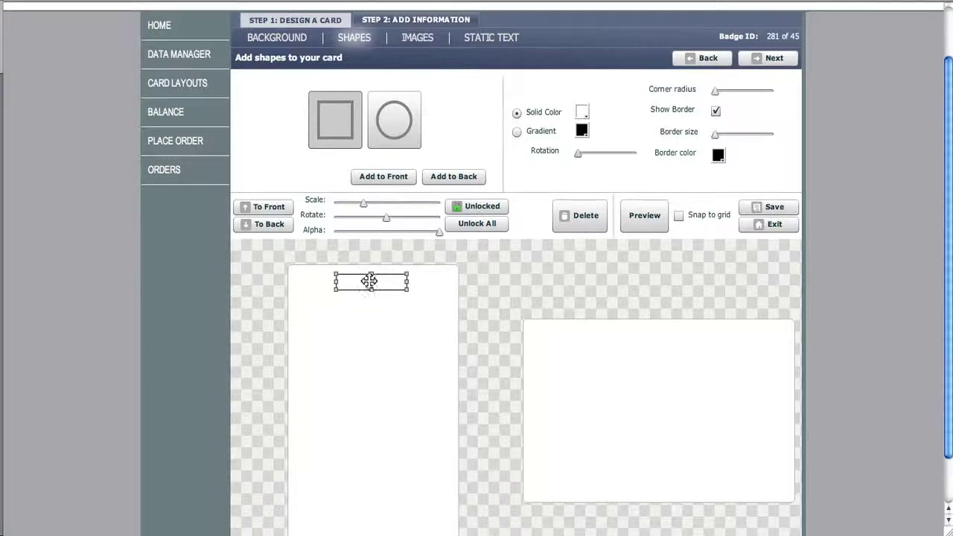
# Round the bar's corners strongly and make its border slightly thicker
pyautogui.moveTo(715, 91); pyautogui.dragTo(755, 92)
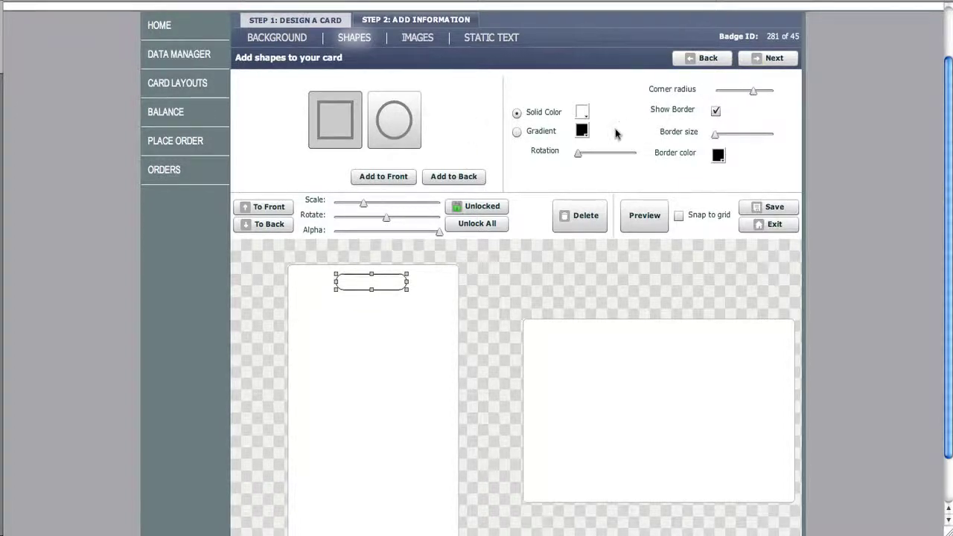
pyautogui.click(713, 136)
pyautogui.moveTo(714, 136); pyautogui.dragTo(720, 135)
# Fill the rounded bar on the card front with solid blue and deselect it
pyautogui.click(584, 113)
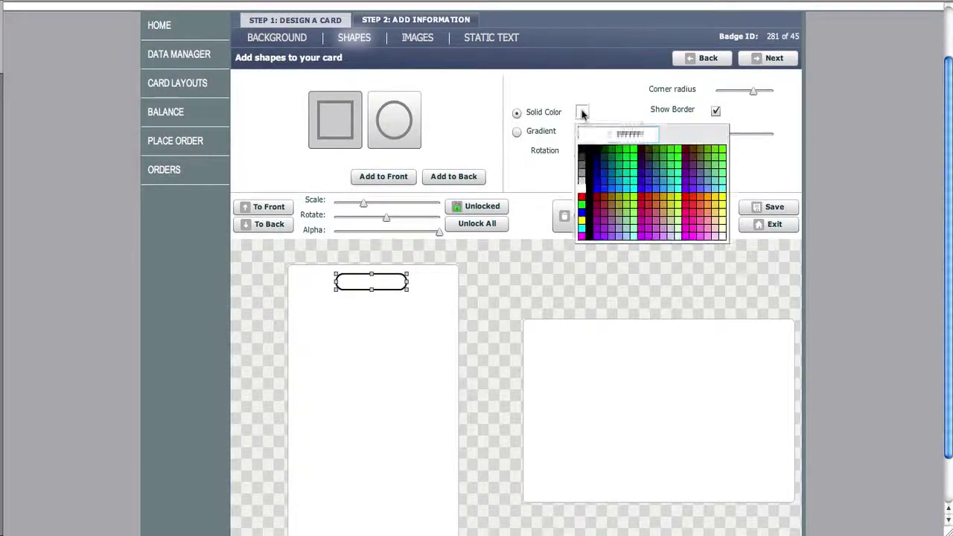
pyautogui.click(604, 188)
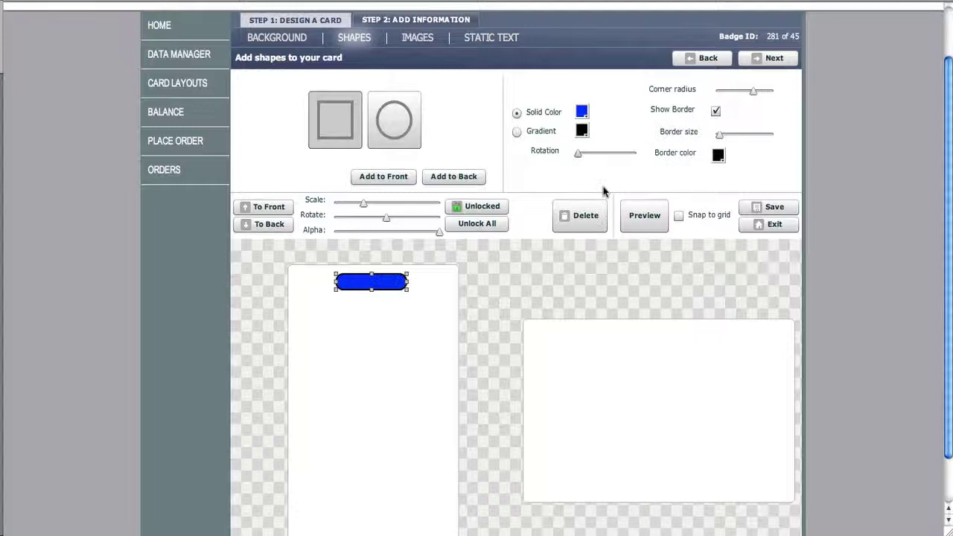
pyautogui.click(399, 356)
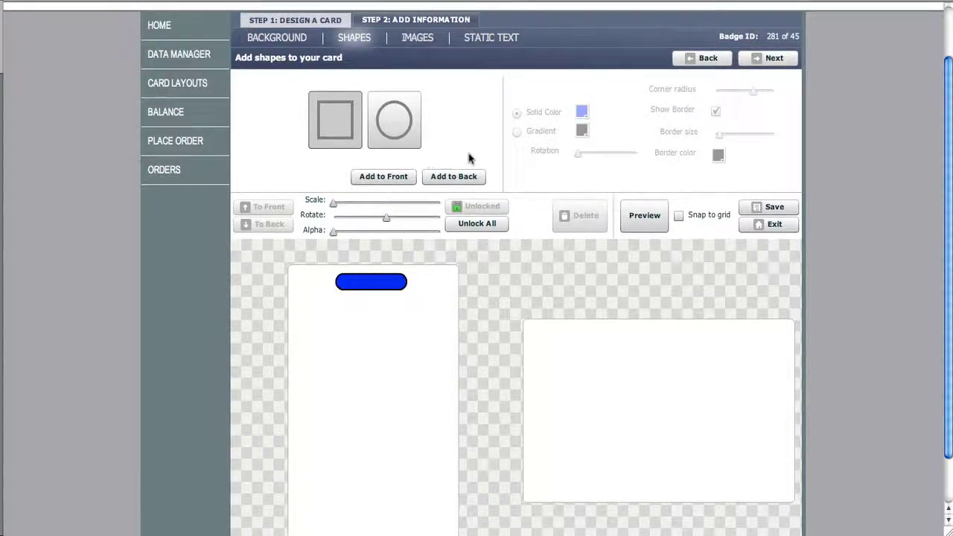
pyautogui.scroll(1, 478, 148)
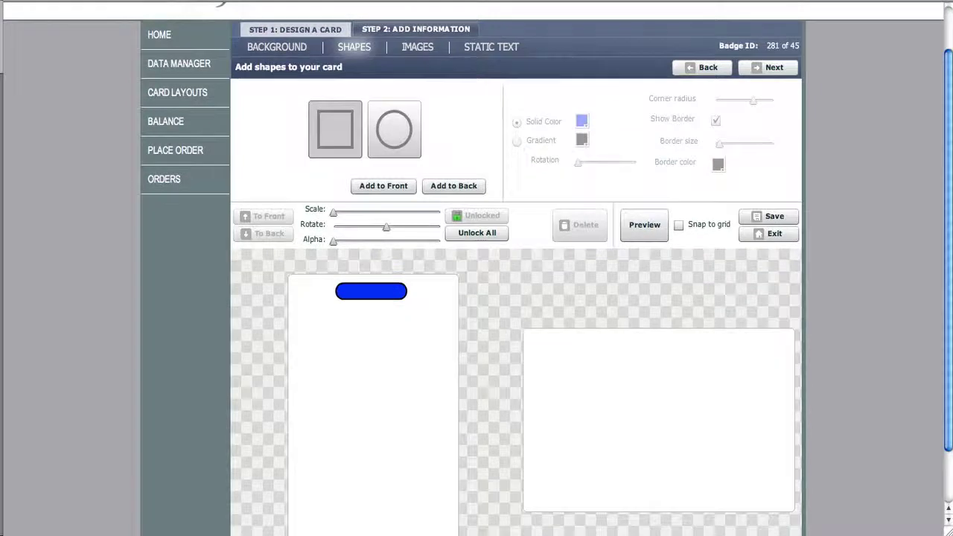
# Upload the picture People.jpg from the CARDSONLINE folder to the card's image library
pyautogui.click(418, 47)
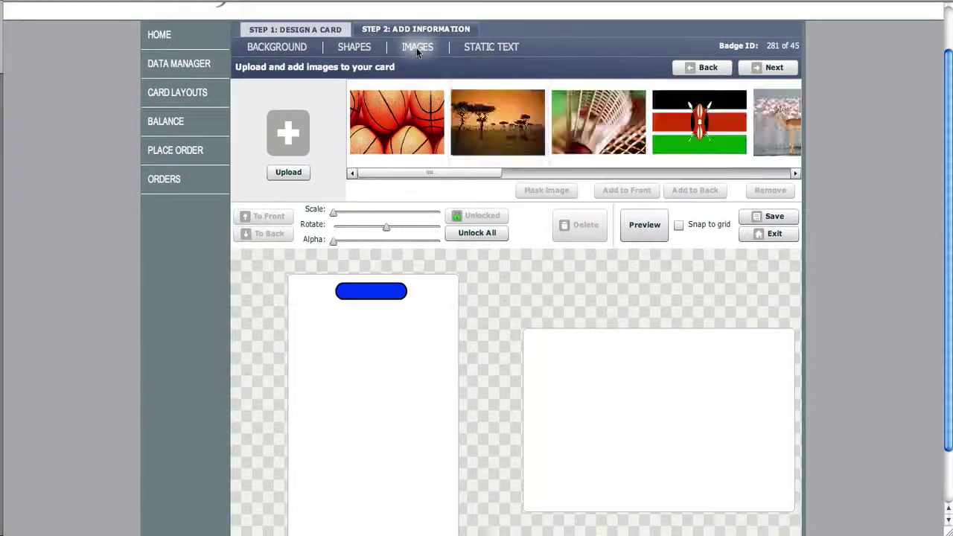
pyautogui.click(288, 173)
pyautogui.click(283, 128)
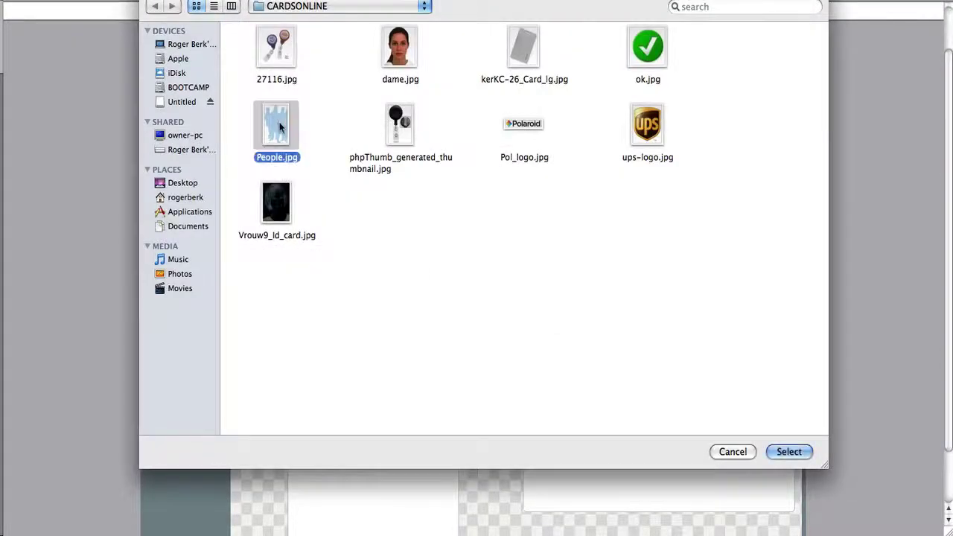
pyautogui.click(791, 453)
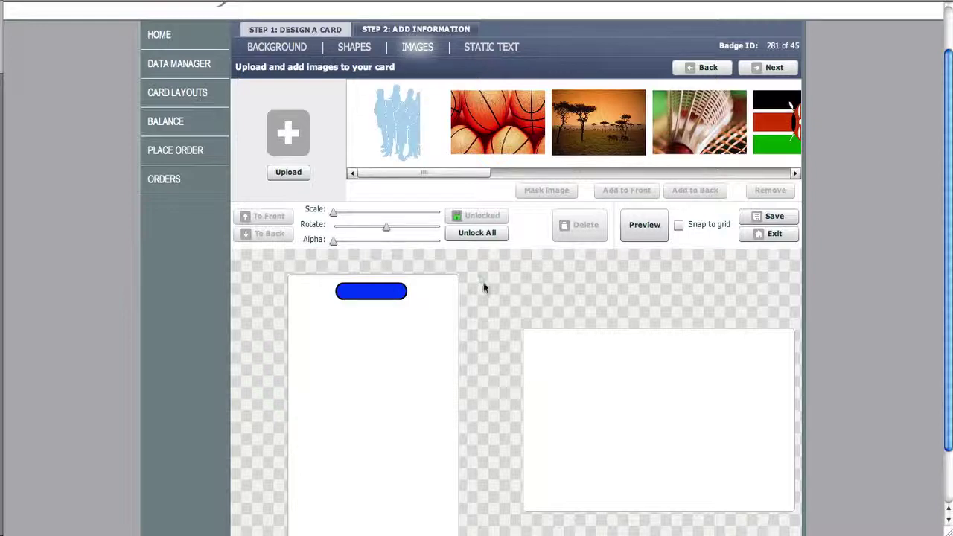
# Add the people silhouette image to the card front, shrink it and place it against the card's lower right edge
pyautogui.click(404, 122)
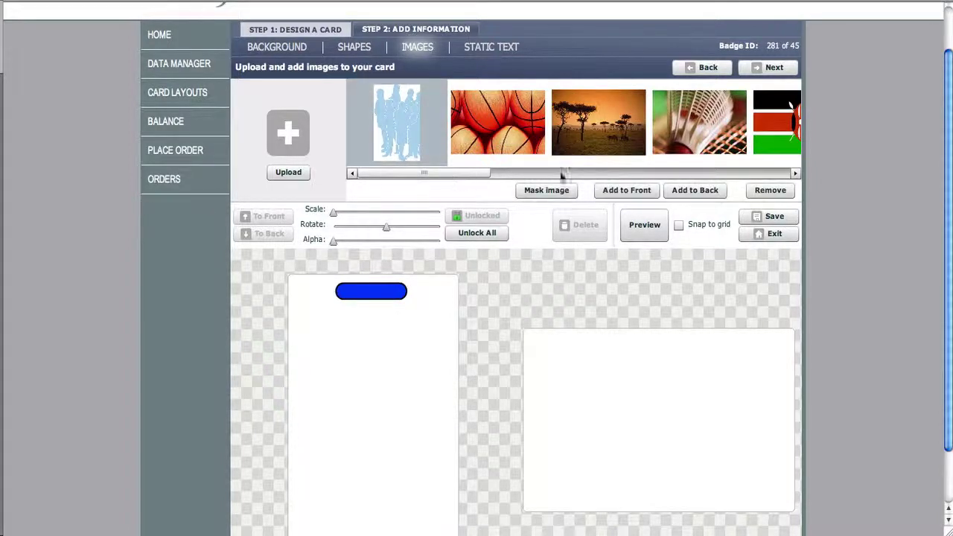
pyautogui.click(624, 190)
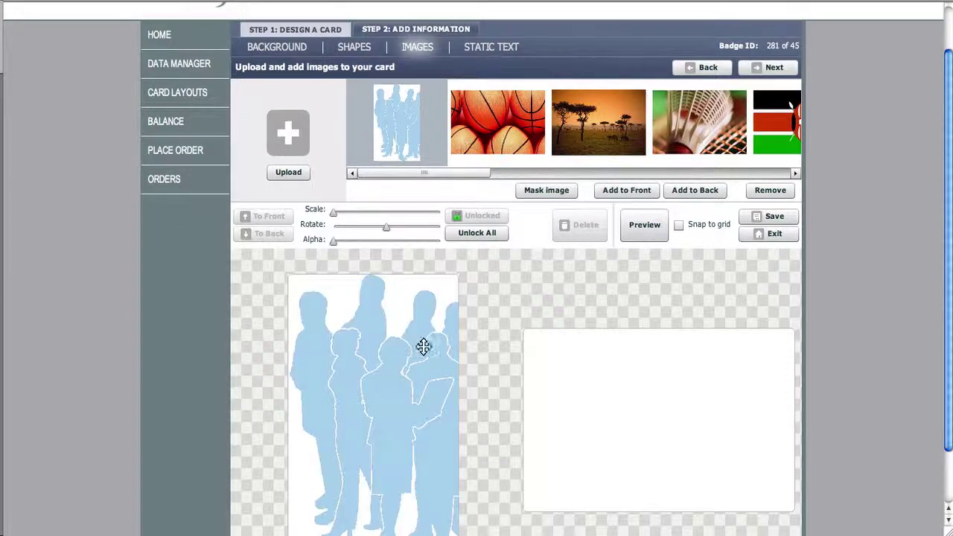
pyautogui.click(403, 350)
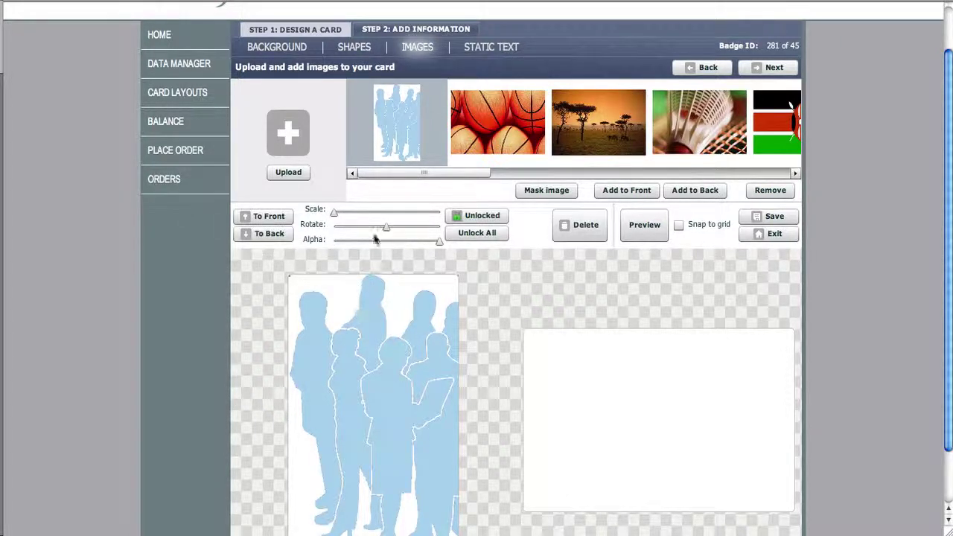
pyautogui.moveTo(336, 216); pyautogui.dragTo(329, 216)
pyautogui.moveTo(356, 356); pyautogui.dragTo(391, 407)
pyautogui.scroll(-2, 506, 377)
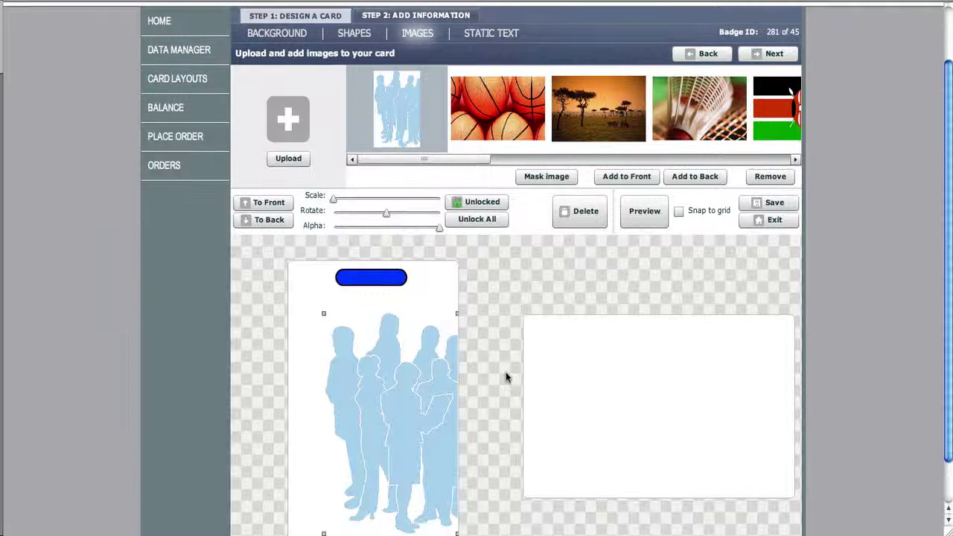
pyautogui.moveTo(412, 373); pyautogui.dragTo(404, 368)
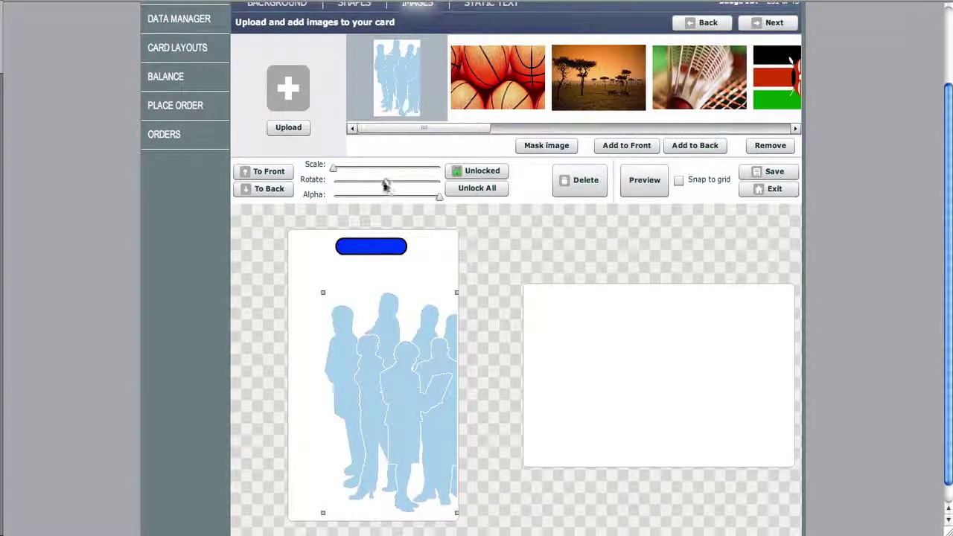
# Add the basketballs image to the card back and make the people image on the front about half transparent
pyautogui.click(458, 90)
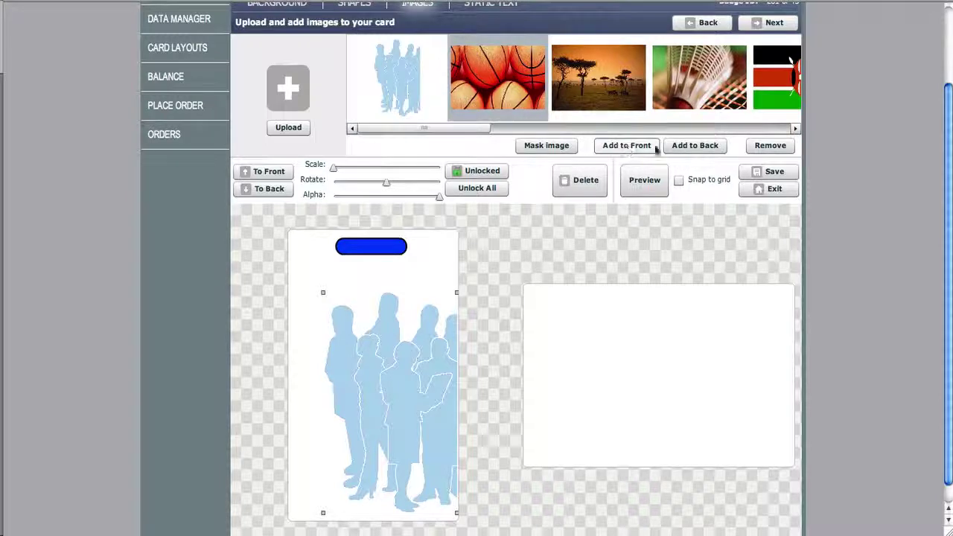
pyautogui.click(700, 147)
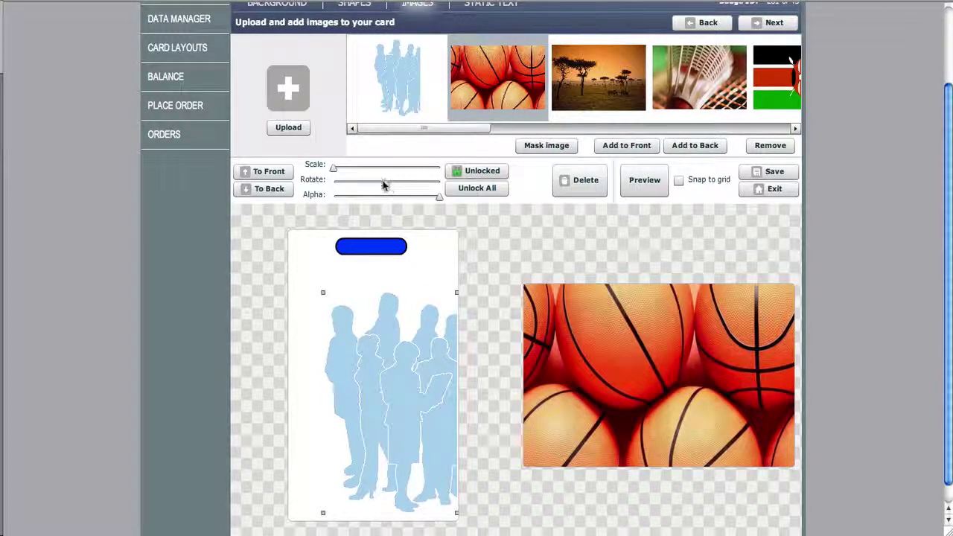
pyautogui.moveTo(386, 183); pyautogui.dragTo(389, 203)
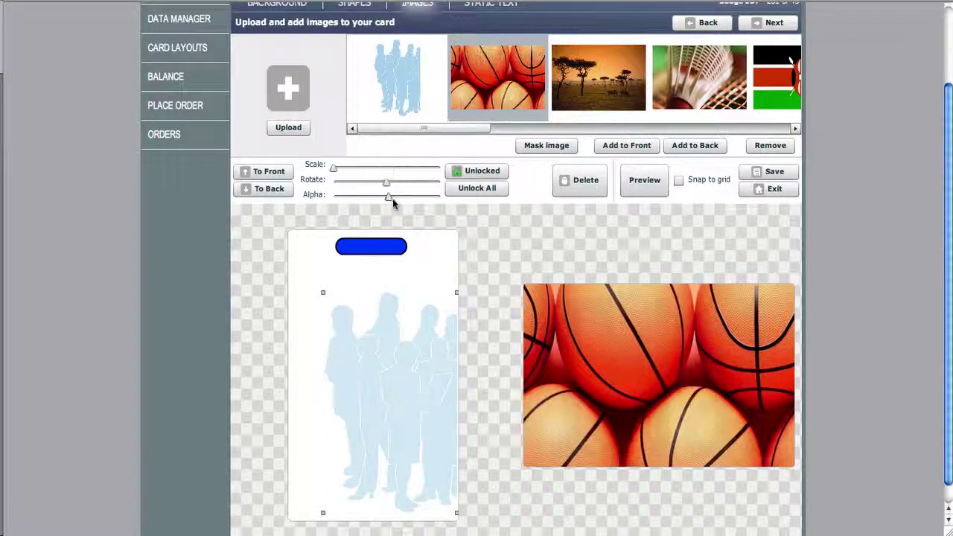
# Add static text reading "Sport Center" to the card front, placed between the blue bar and the people image
pyautogui.scroll(1, 497, 266)
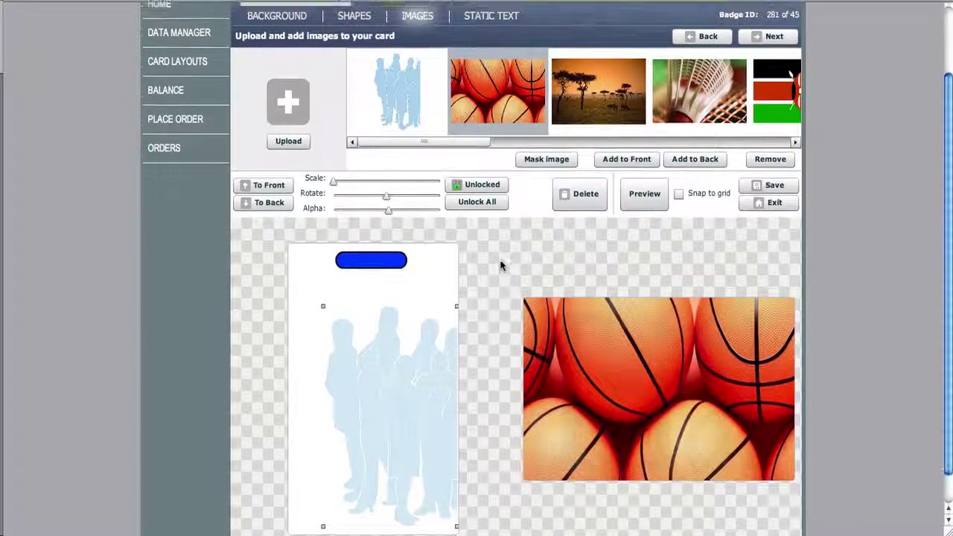
pyautogui.click(491, 42)
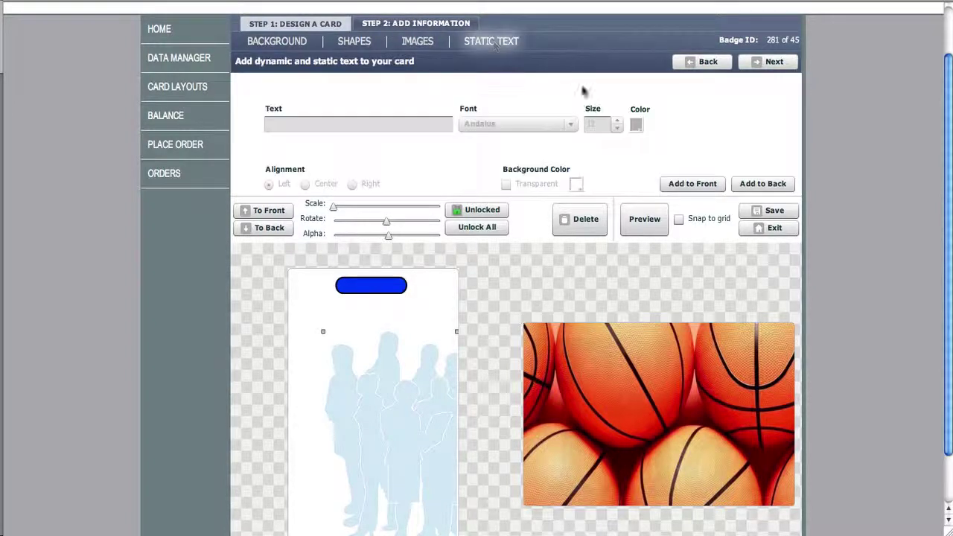
pyautogui.click(690, 184)
pyautogui.moveTo(312, 283); pyautogui.dragTo(326, 324)
pyautogui.doubleClick(343, 125)
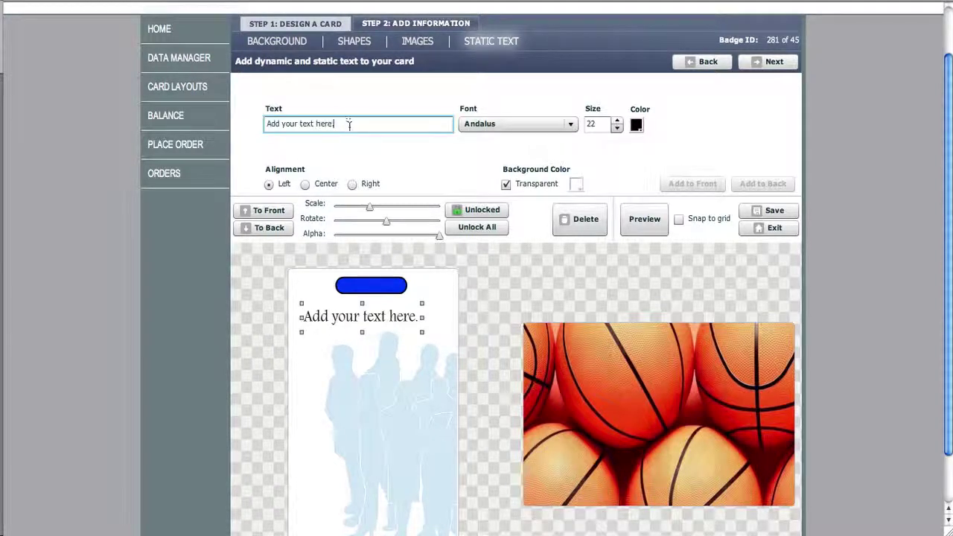
pyautogui.moveTo(349, 125); pyautogui.dragTo(250, 127)
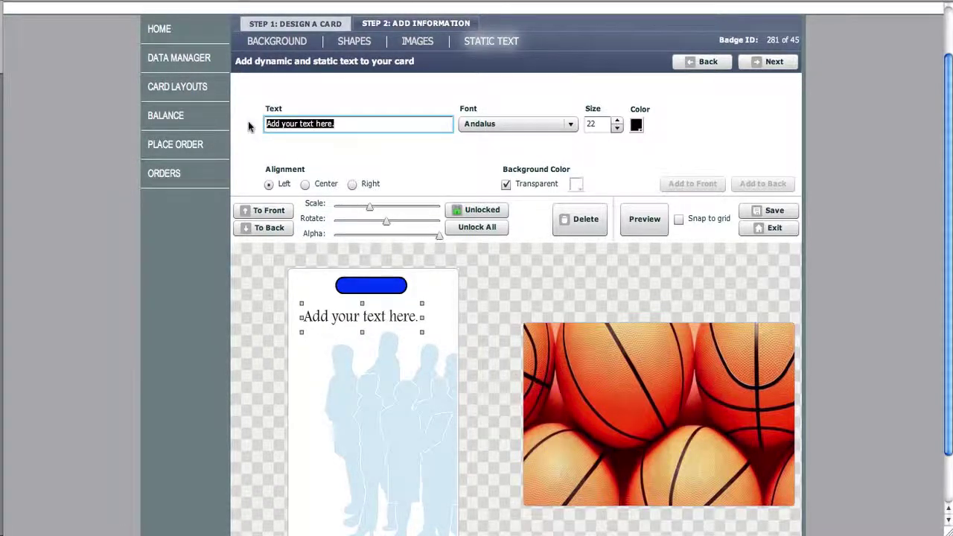
pyautogui.write('Sport Center')
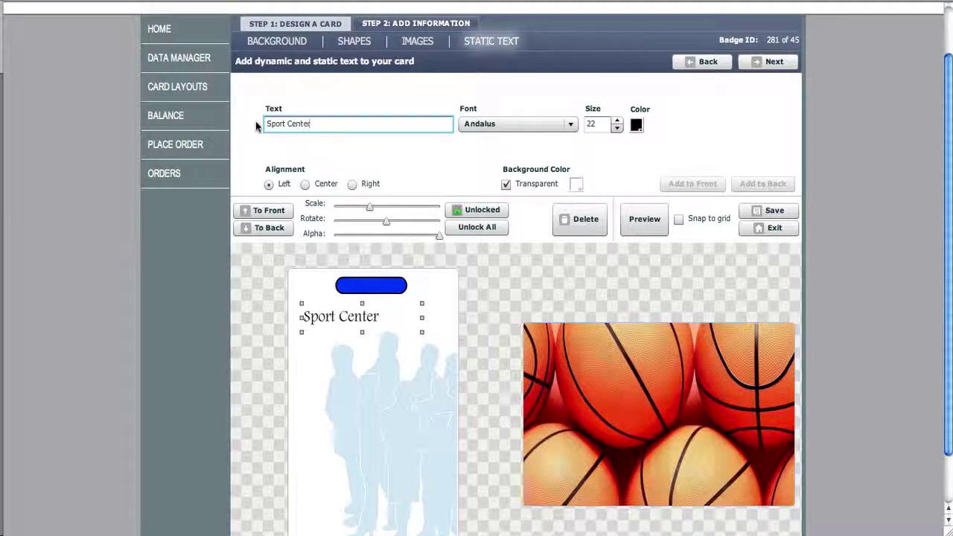
# Set the "Sport Center" text to the Tahoma font at size 28
pyautogui.click(571, 124)
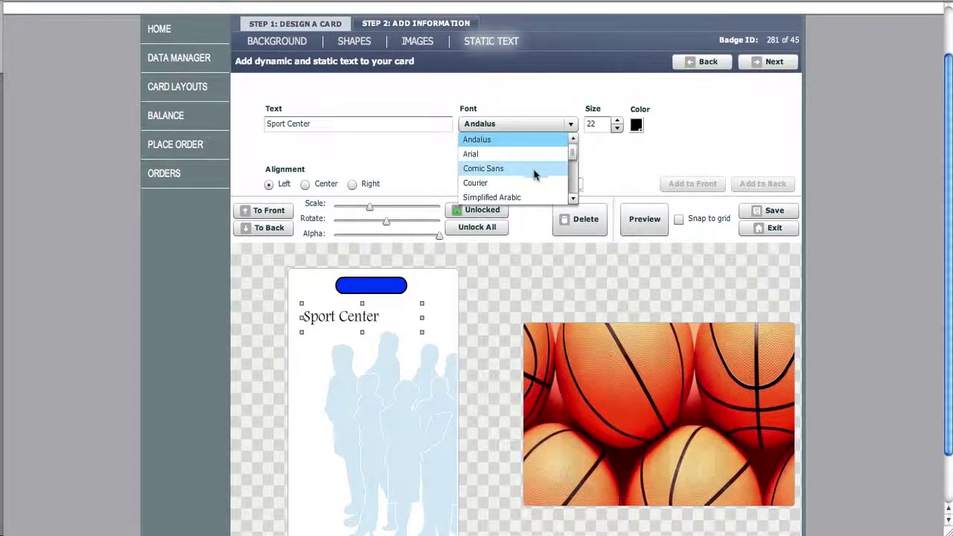
pyautogui.click(572, 199)
pyautogui.click(573, 199)
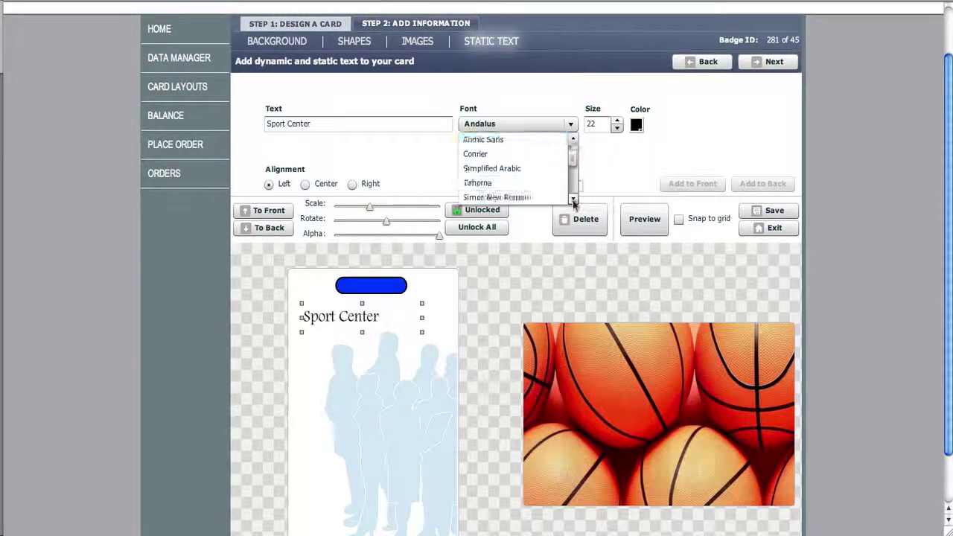
pyautogui.click(573, 199)
pyautogui.click(495, 168)
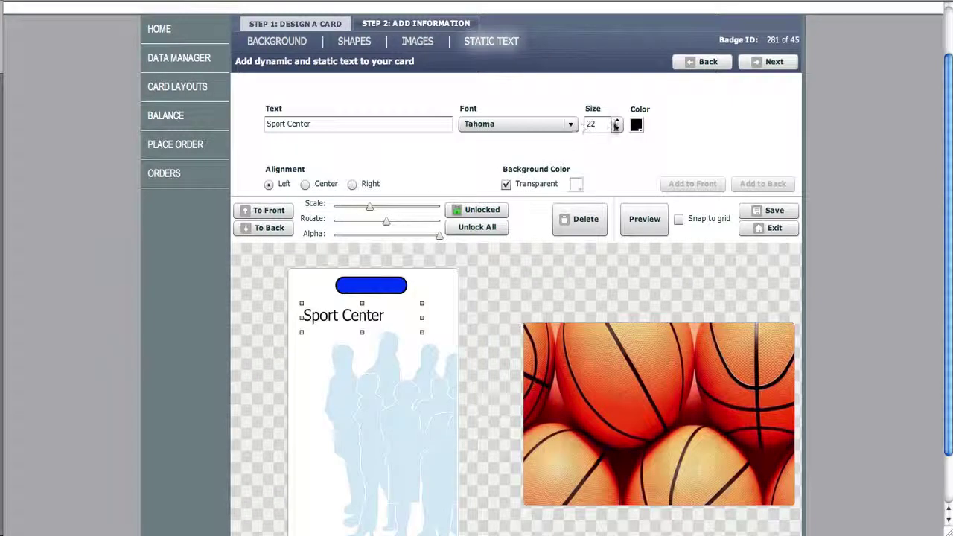
pyautogui.click(617, 121)
pyautogui.click(618, 121)
pyautogui.click(617, 120)
pyautogui.click(617, 121)
pyautogui.click(618, 120)
pyautogui.click(618, 121)
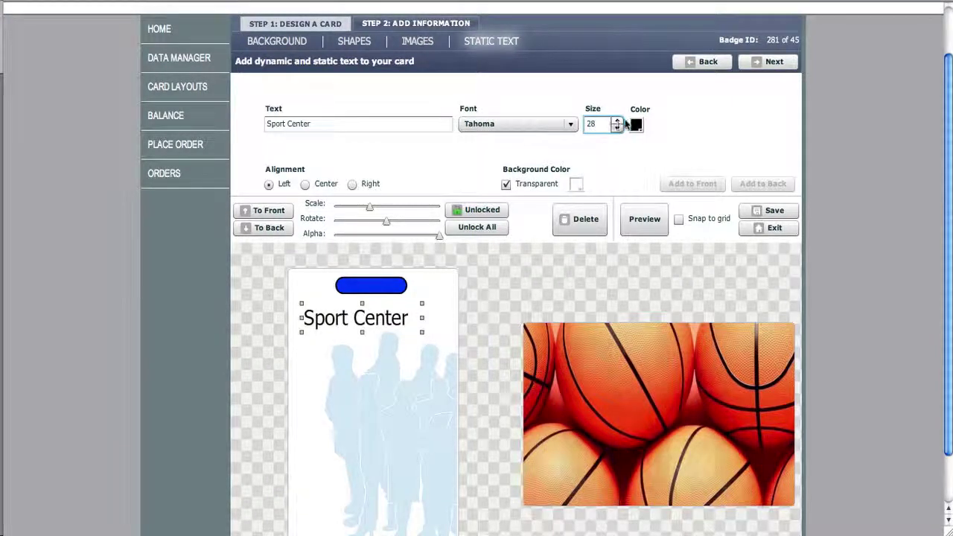
# Color the "Sport Center" text blue (0000FF) and move it slightly up and right, beneath the blue bar
pyautogui.click(637, 124)
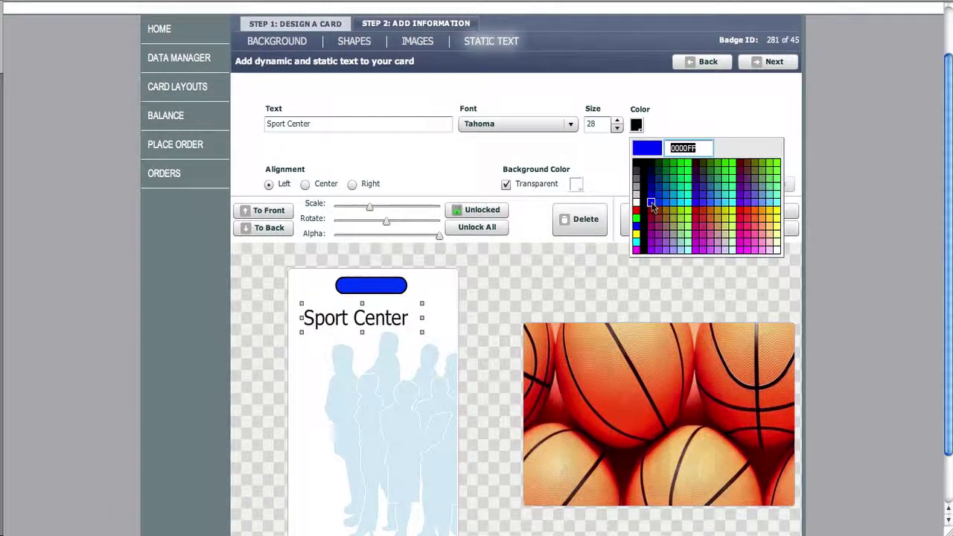
pyautogui.click(652, 203)
pyautogui.moveTo(375, 325); pyautogui.dragTo(387, 320)
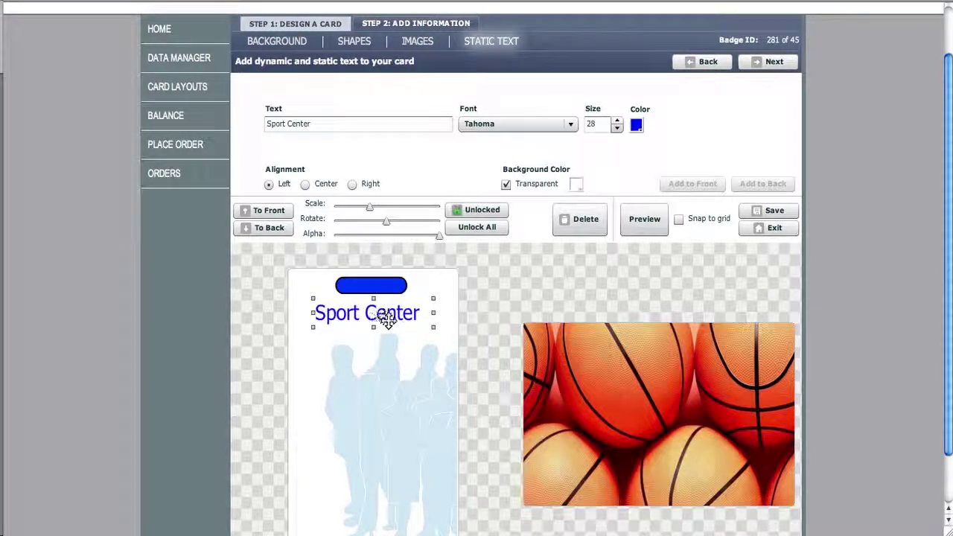
# Compare center and right alignment for the "Sport Center" text and leave it centered
pyautogui.click(305, 185)
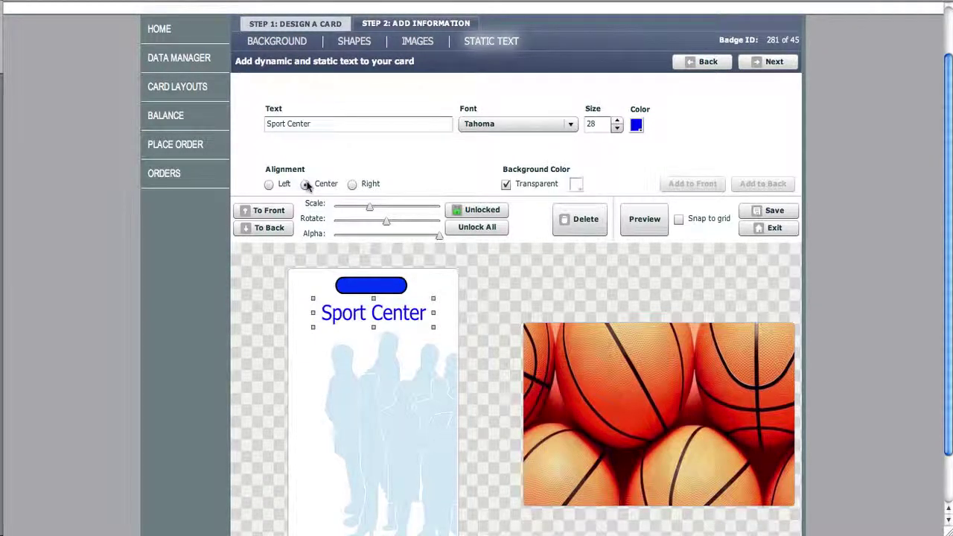
pyautogui.click(353, 185)
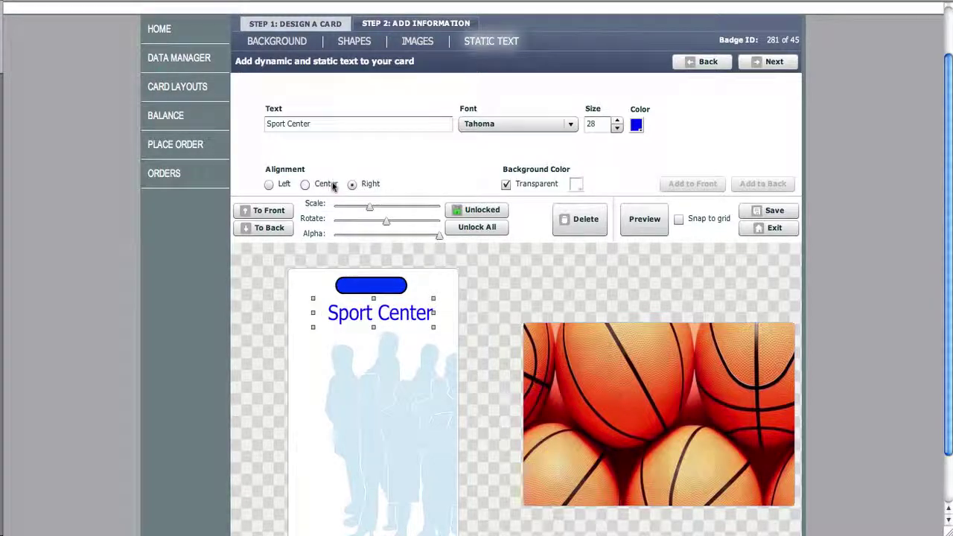
pyautogui.click(304, 184)
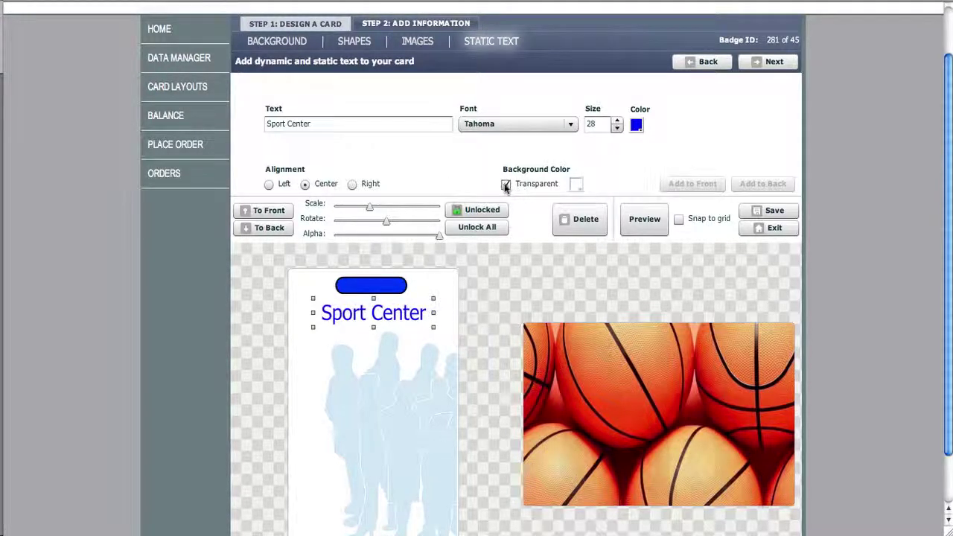
# Try a dark green background behind the "Sport Center" text and return it to transparent
pyautogui.click(578, 185)
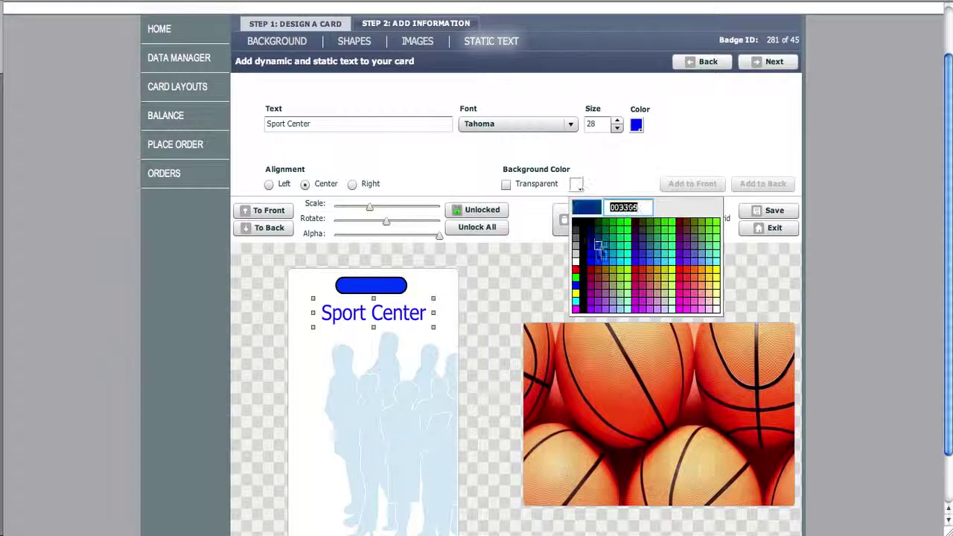
pyautogui.click(606, 235)
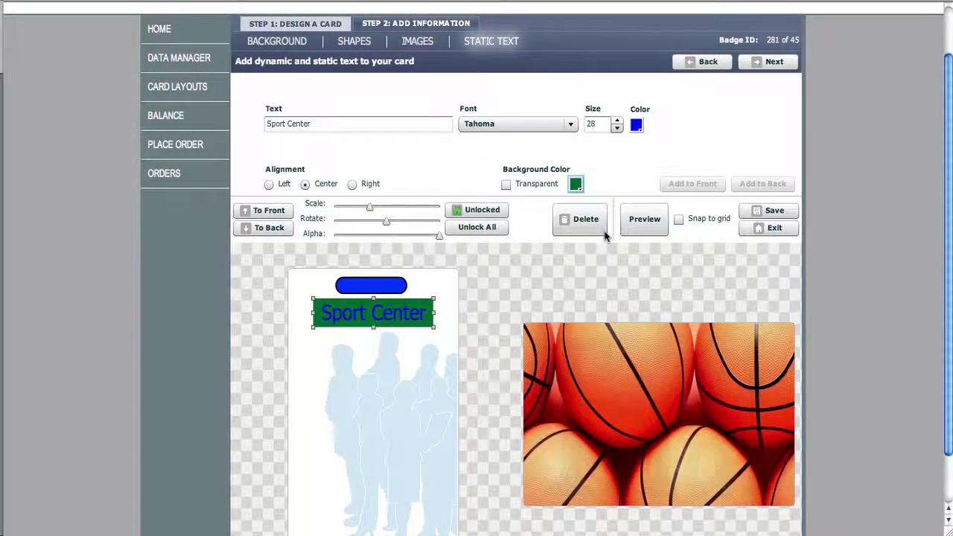
pyautogui.click(506, 185)
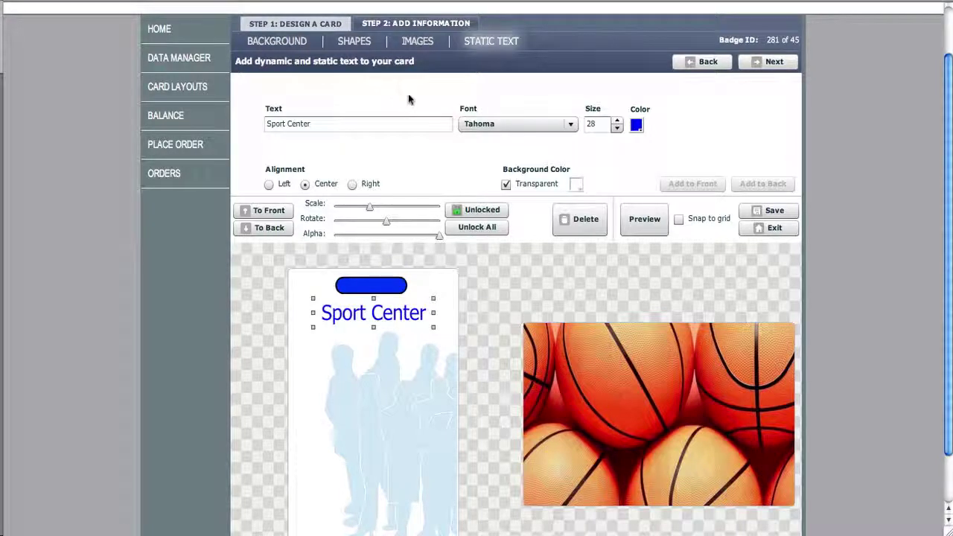
# Switch to adding card information, add a dynamic text block to the card front and clear its placeholder text
pyautogui.scroll(1, 400, 88)
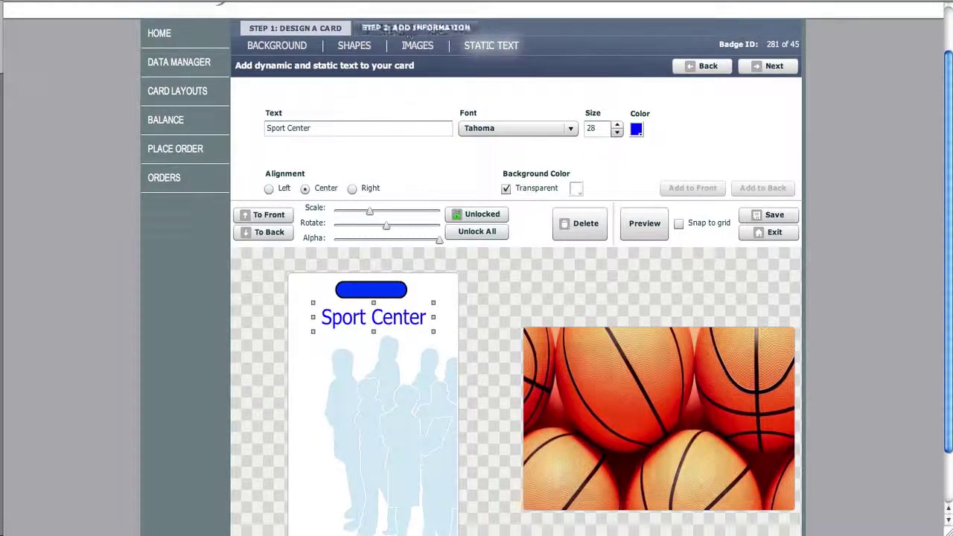
pyautogui.click(400, 29)
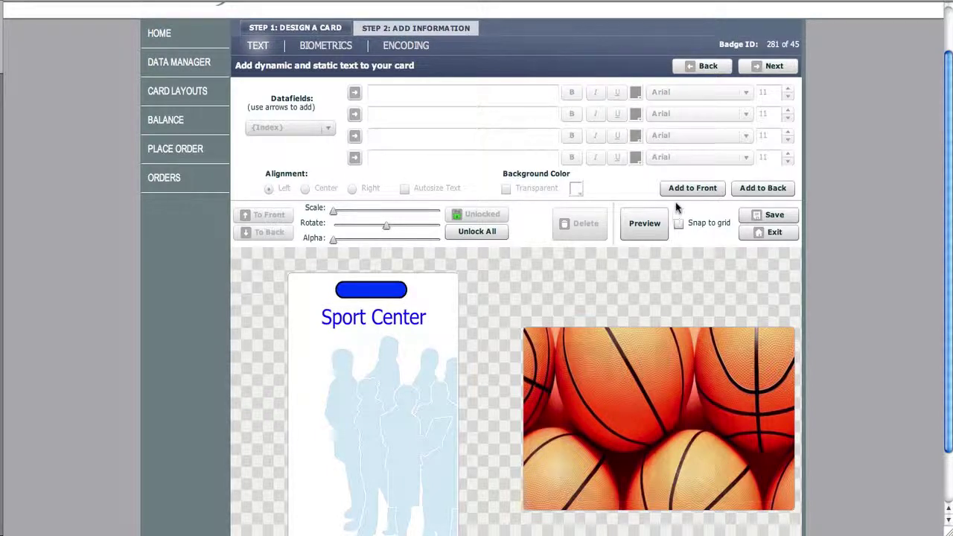
pyautogui.click(692, 188)
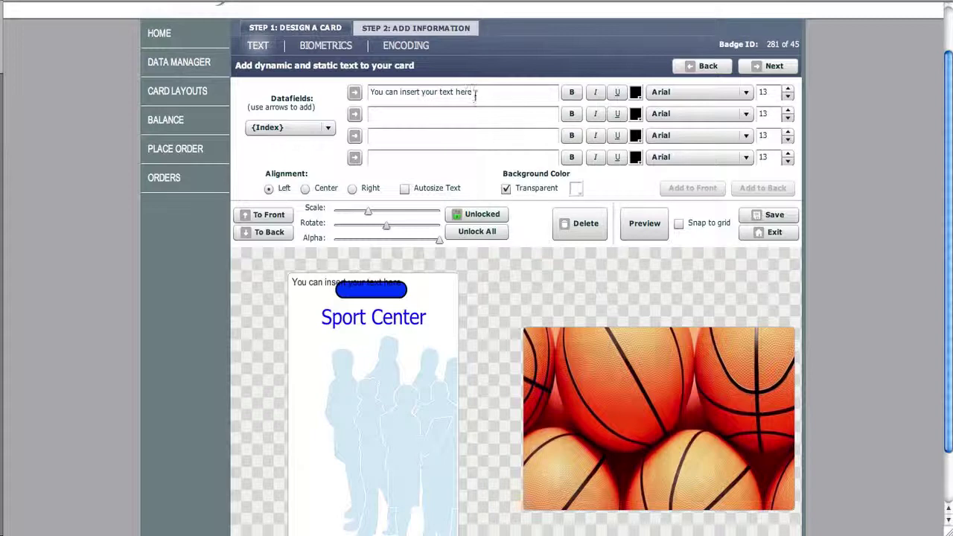
pyautogui.moveTo(470, 92); pyautogui.dragTo(325, 91)
pyautogui.press('BackSpace')
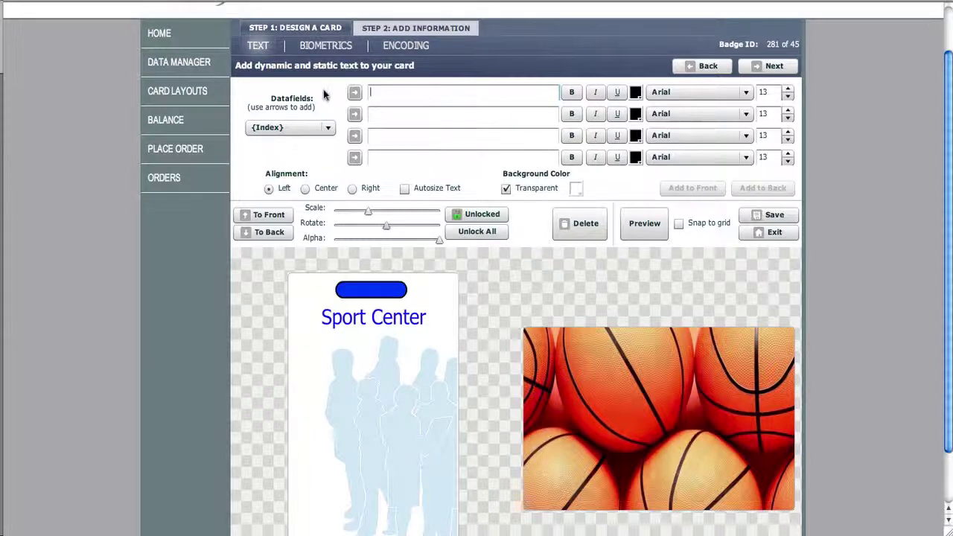
# Insert the {First_Name} data field into the first line of the text block
pyautogui.click(328, 127)
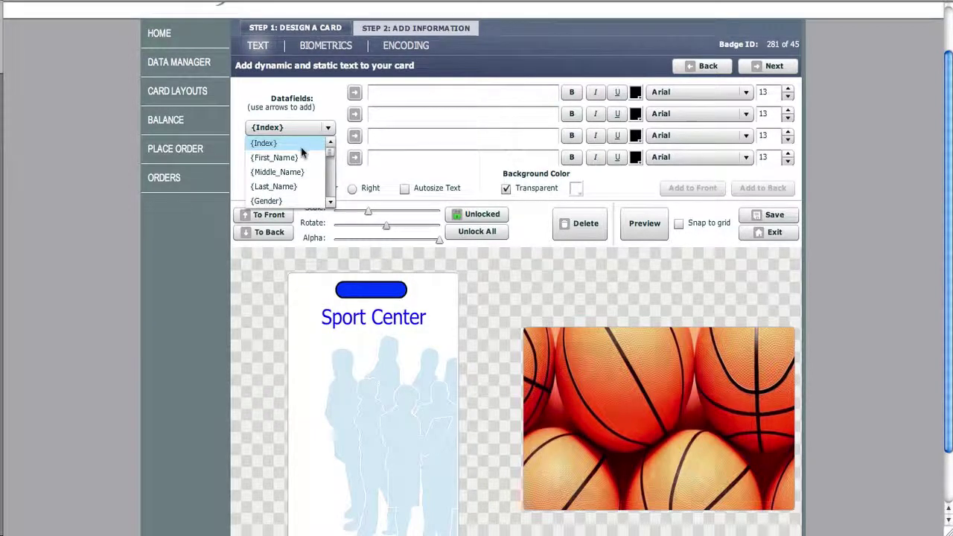
pyautogui.click(308, 155)
pyautogui.click(355, 94)
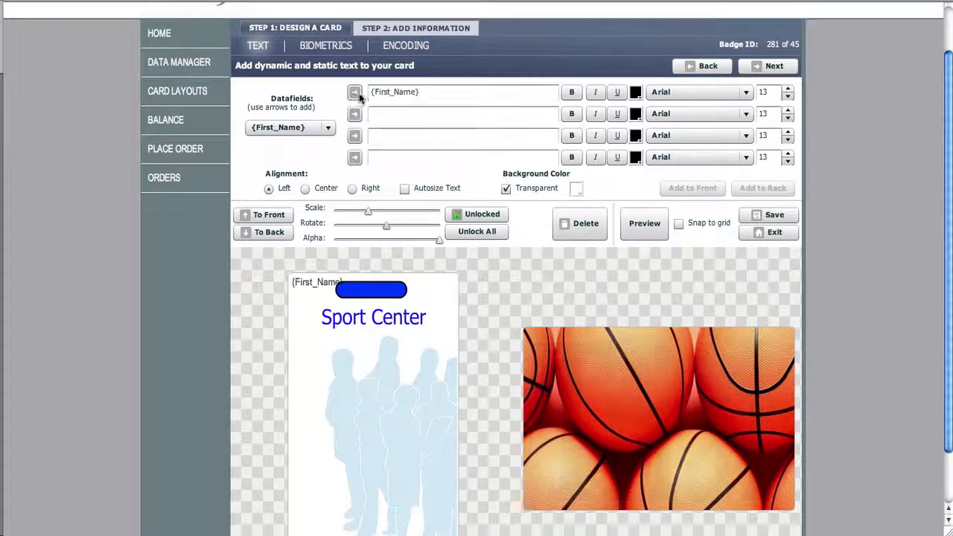
# Insert the {Last_Name} data field after {First_Name} in the first line of the text block
pyautogui.click(328, 129)
pyautogui.click(305, 184)
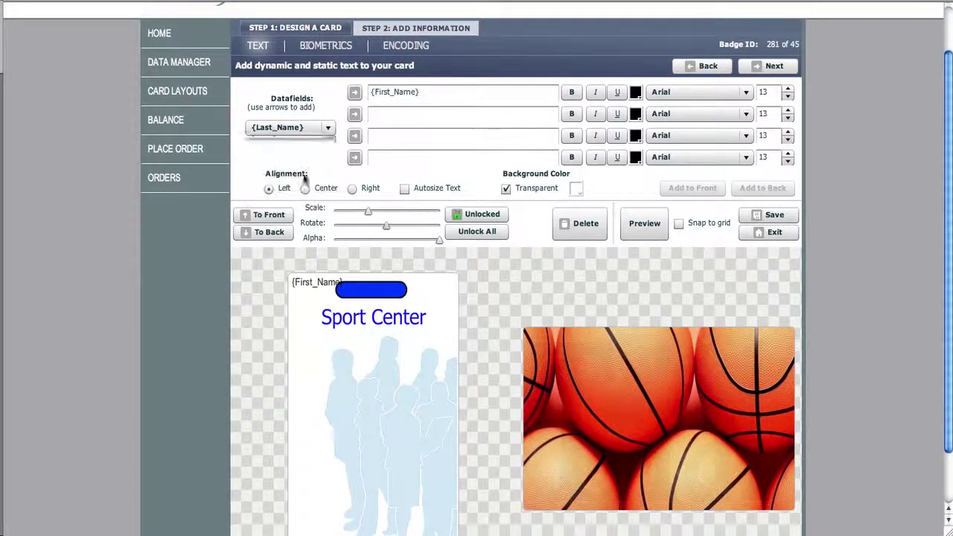
pyautogui.click(355, 92)
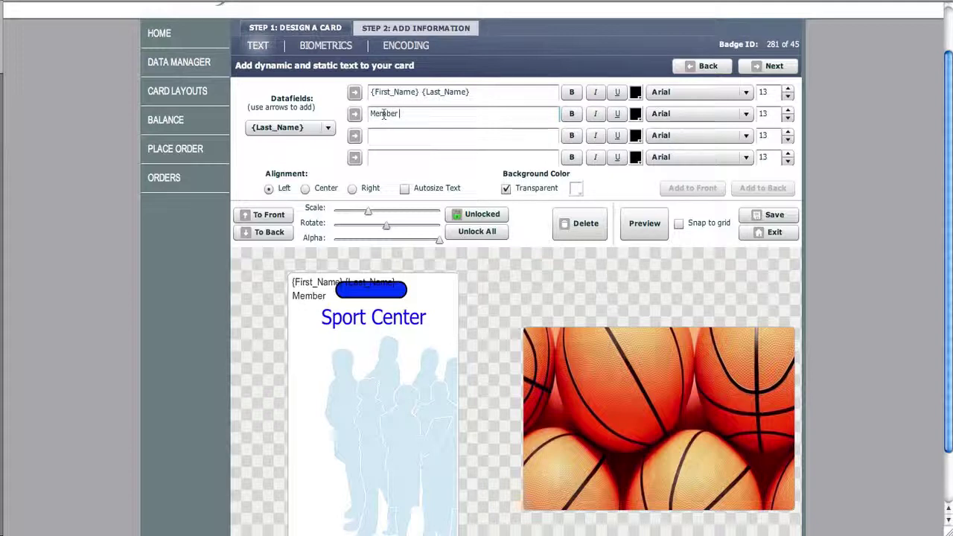
# Fill the second line of the text block with "Member #" followed by the {Index} data field
pyautogui.click(328, 127)
pyautogui.scroll(1, 330, 153)
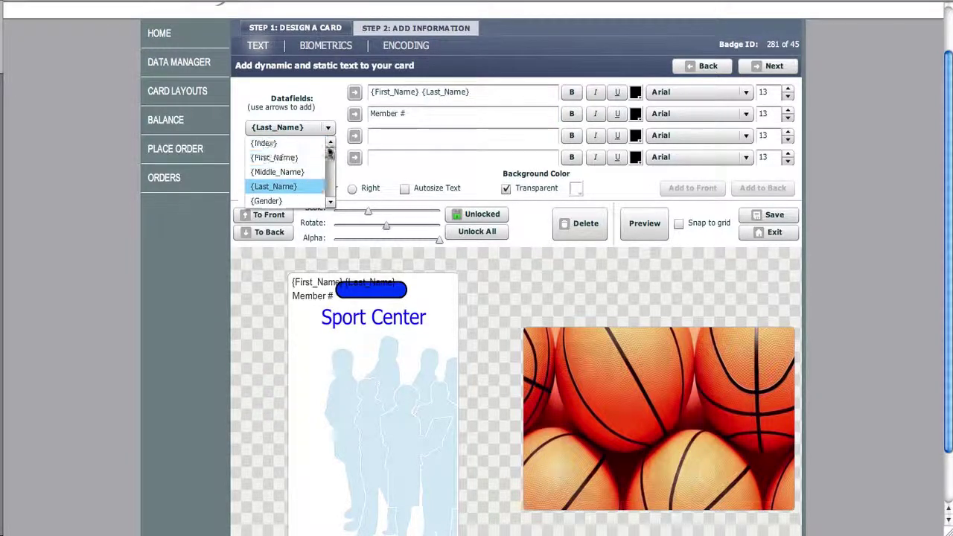
pyautogui.click(263, 143)
pyautogui.click(355, 114)
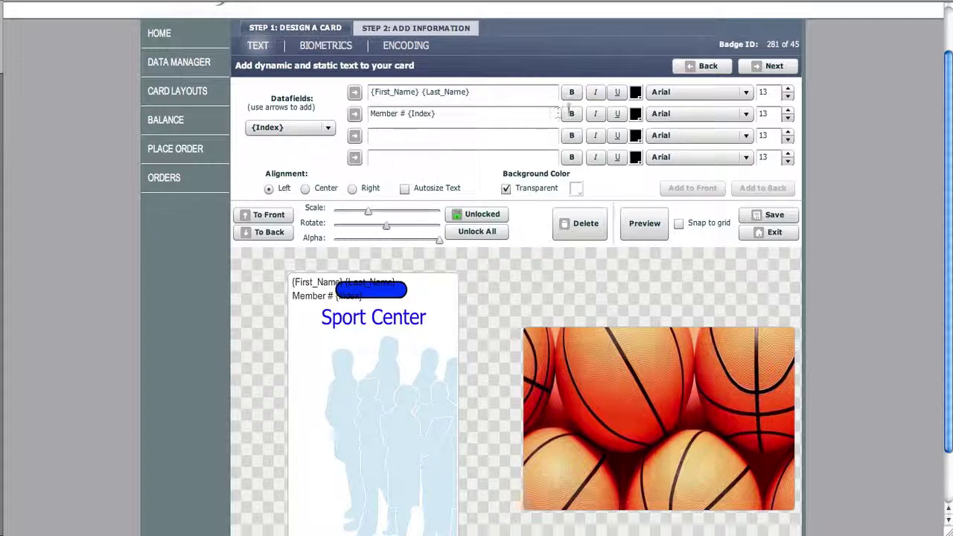
# Set the font size of the name line and the "Member #" line to 16
pyautogui.click(788, 88)
pyautogui.click(787, 88)
pyautogui.click(787, 88)
pyautogui.click(788, 109)
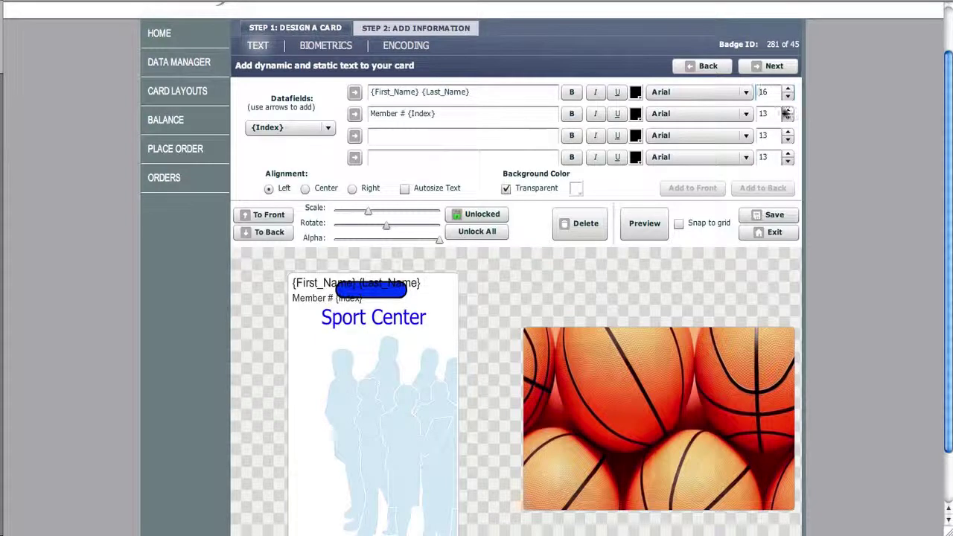
pyautogui.click(788, 109)
pyautogui.click(788, 109)
# Color both text lines dark blue and move the text block down to the middle of the card front
pyautogui.click(637, 113)
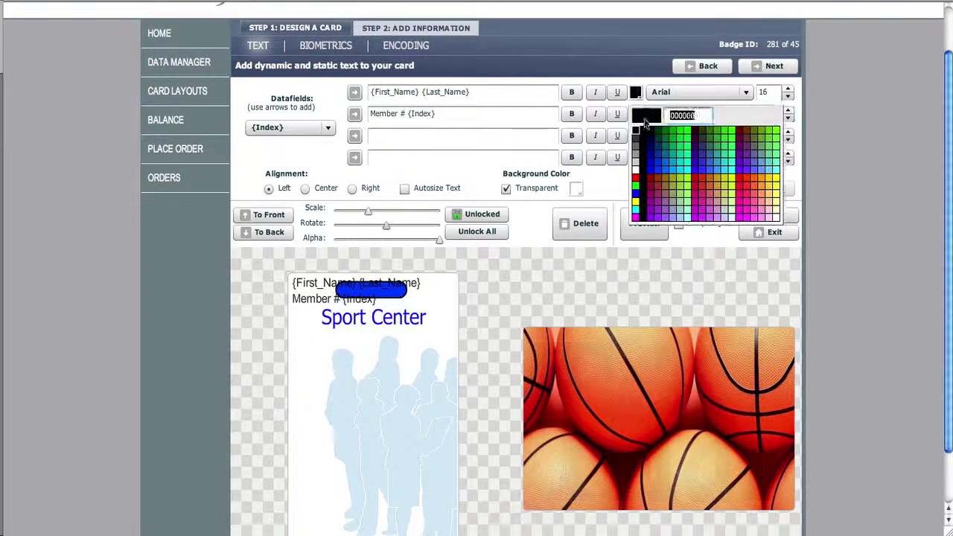
pyautogui.click(651, 154)
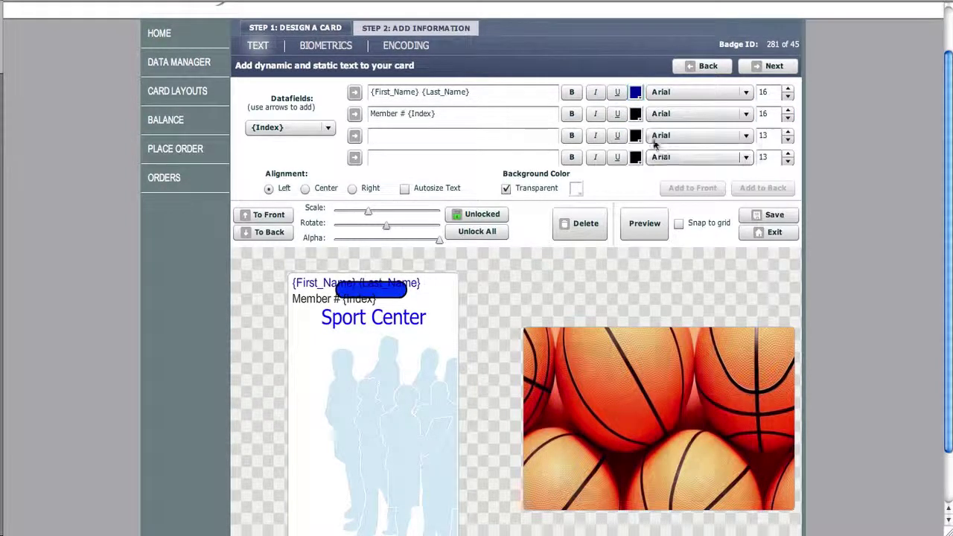
pyautogui.click(635, 113)
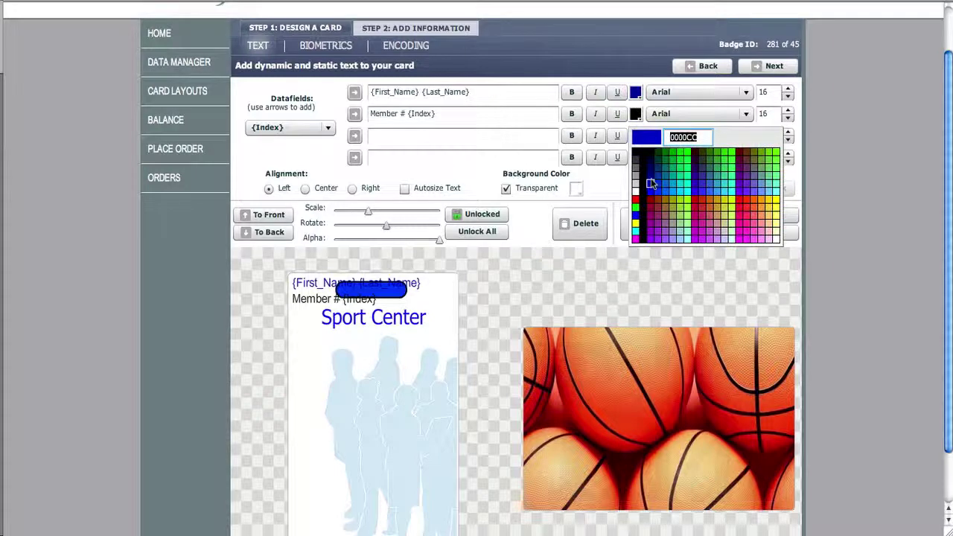
pyautogui.click(651, 184)
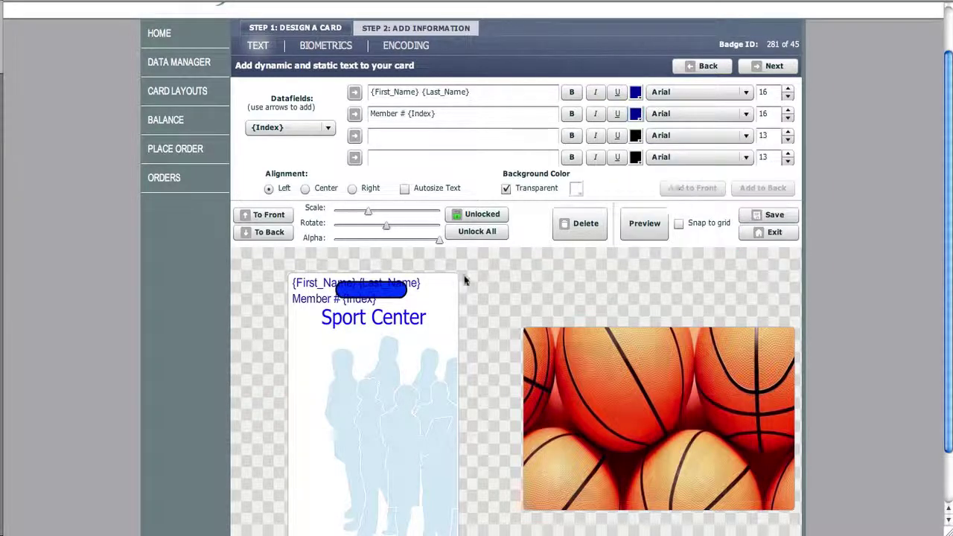
pyautogui.moveTo(324, 290); pyautogui.dragTo(329, 430)
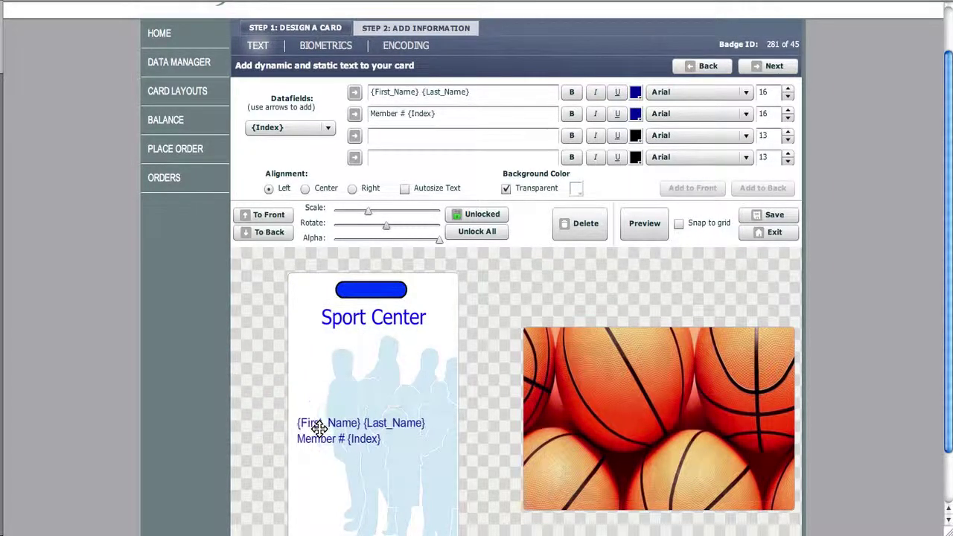
# Compare center and right alignment for the name and member block, enable Autosize Text and leave the block centered
pyautogui.scroll(-2, 462, 320)
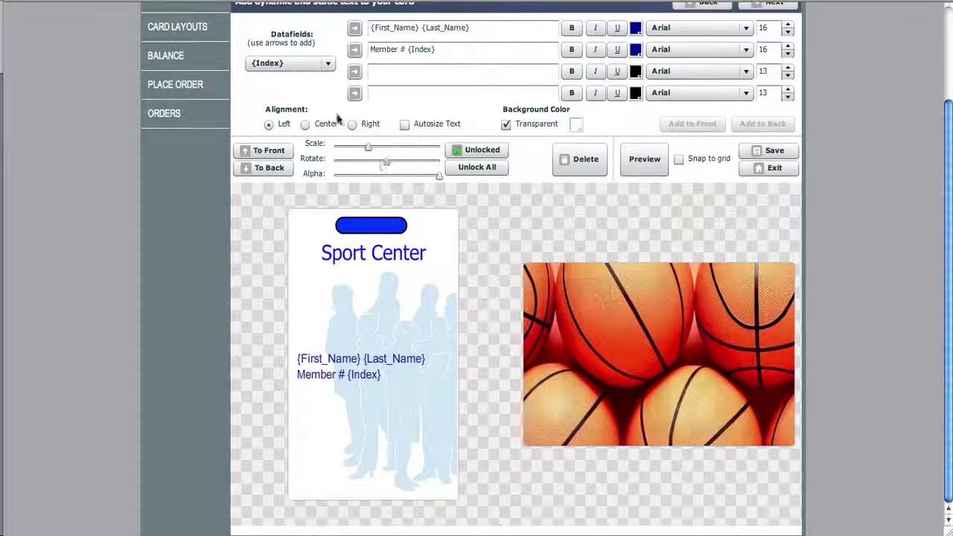
pyautogui.click(305, 123)
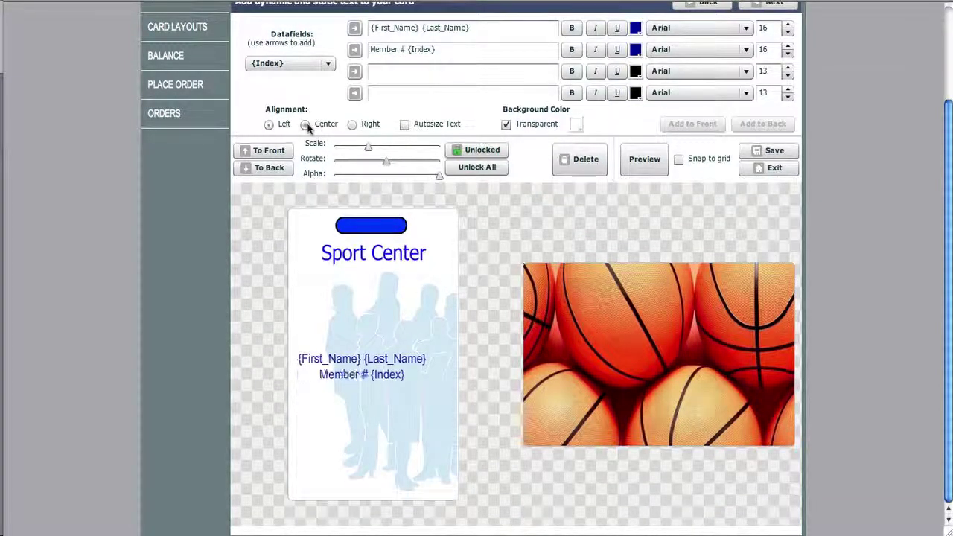
pyautogui.click(351, 124)
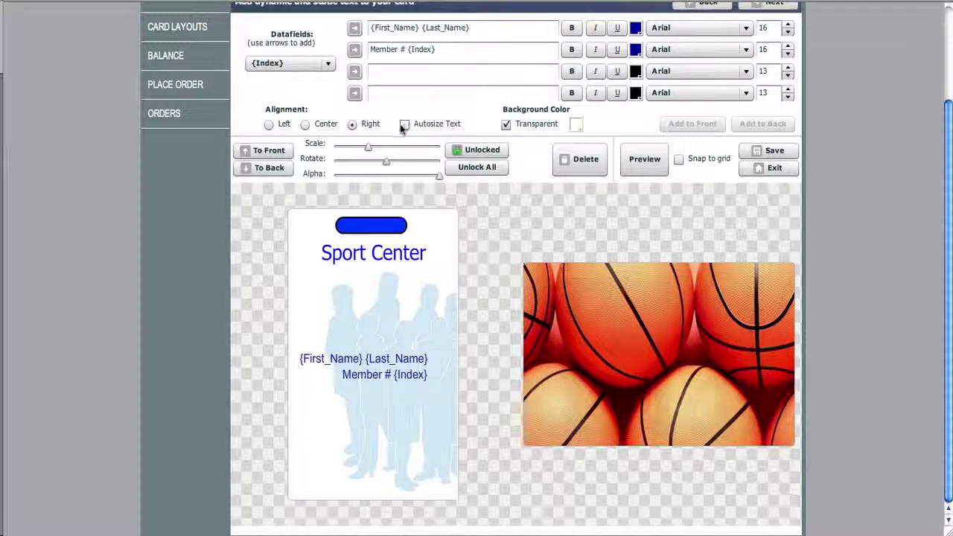
pyautogui.click(404, 124)
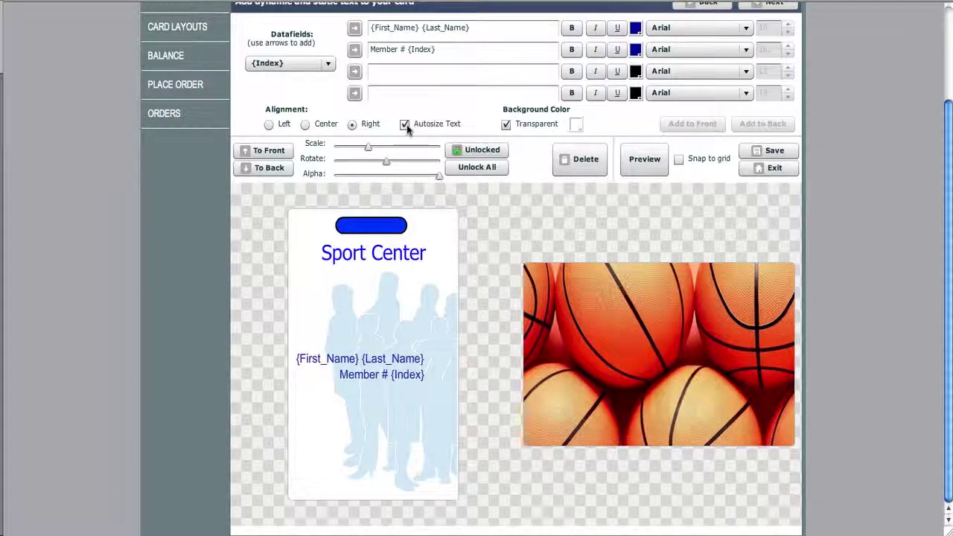
pyautogui.click(305, 124)
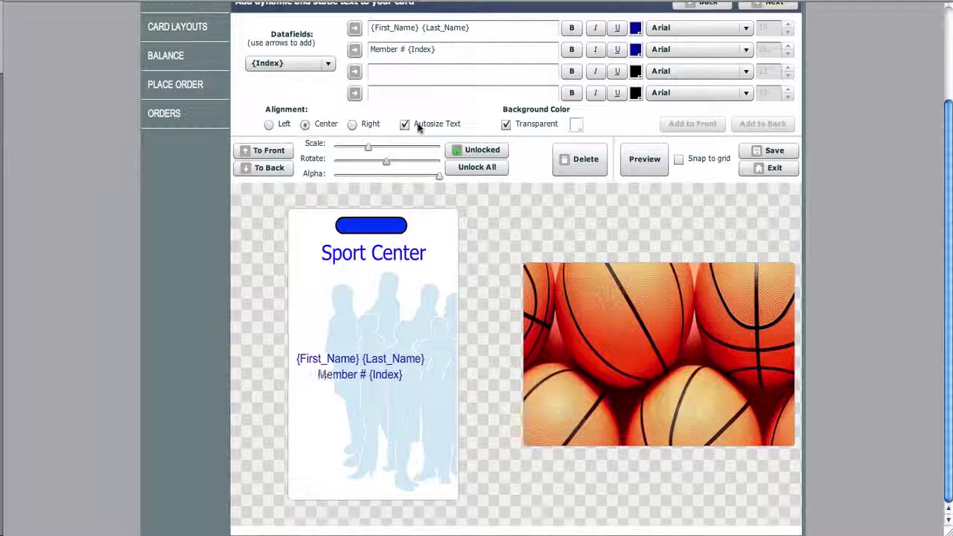
# Try a green 00CC99 background behind the name and member block and return it to transparent
pyautogui.click(506, 125)
pyautogui.click(505, 125)
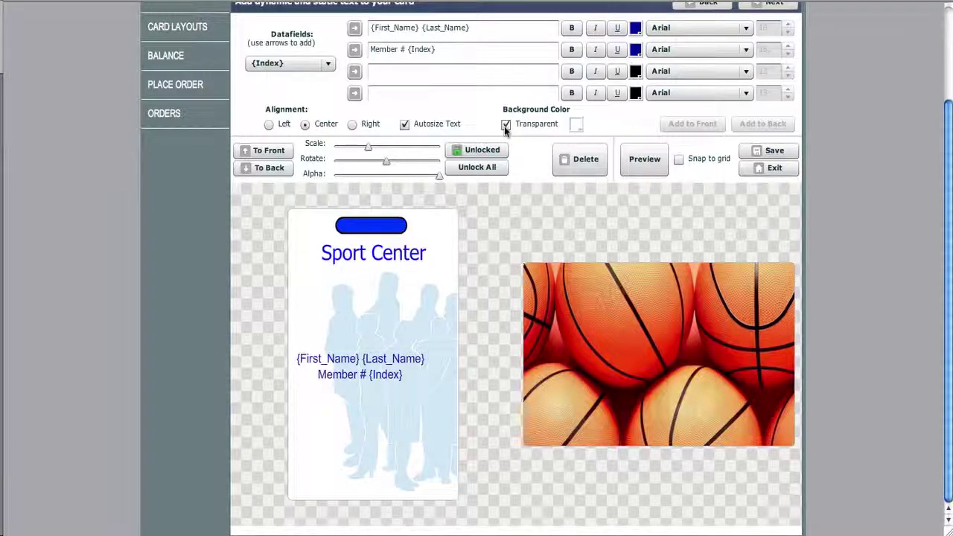
pyautogui.click(506, 126)
pyautogui.click(578, 125)
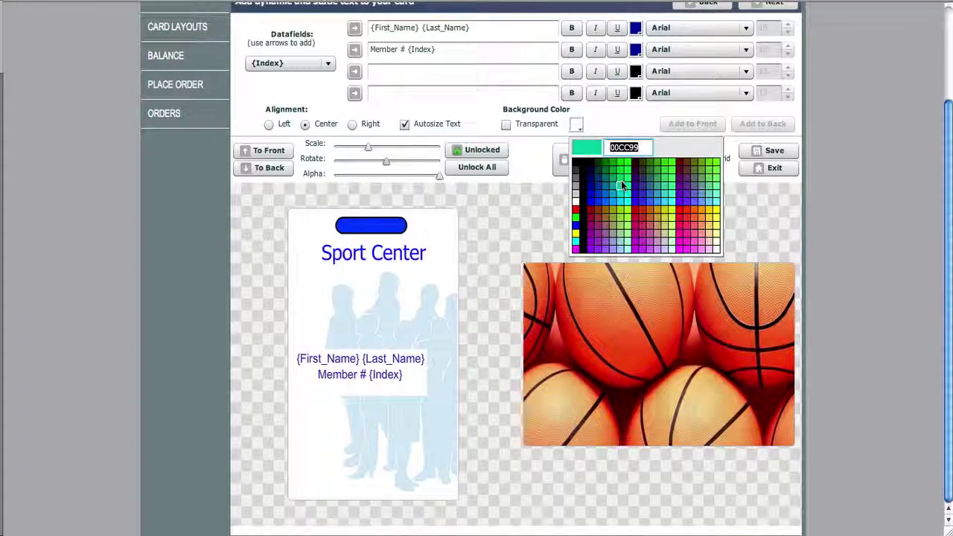
pyautogui.click(623, 186)
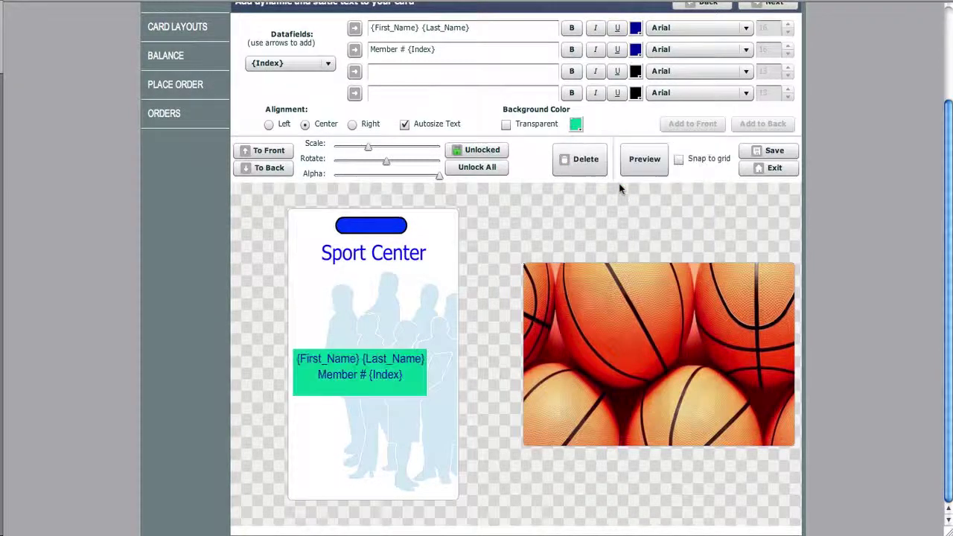
pyautogui.click(505, 126)
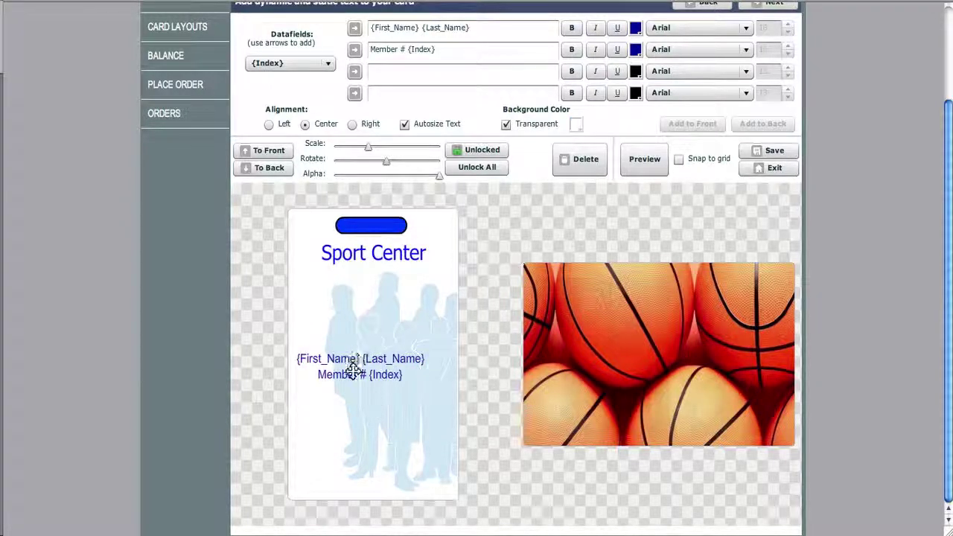
# Move the name and member text block down near the bottom edge of the card front
pyautogui.moveTo(353, 372); pyautogui.dragTo(362, 466)
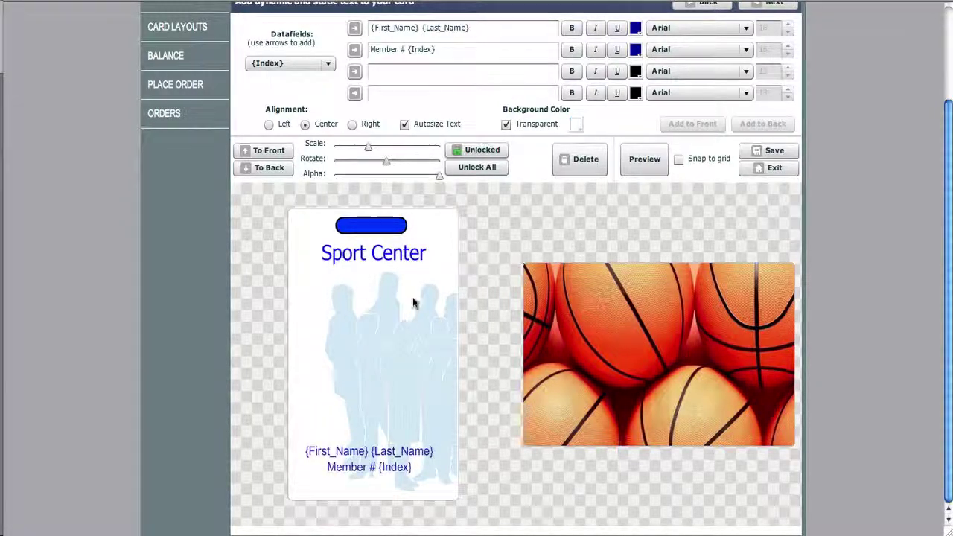
# Switch to the biometric fields and add the Photo field to the card front
pyautogui.scroll(1, 450, 186)
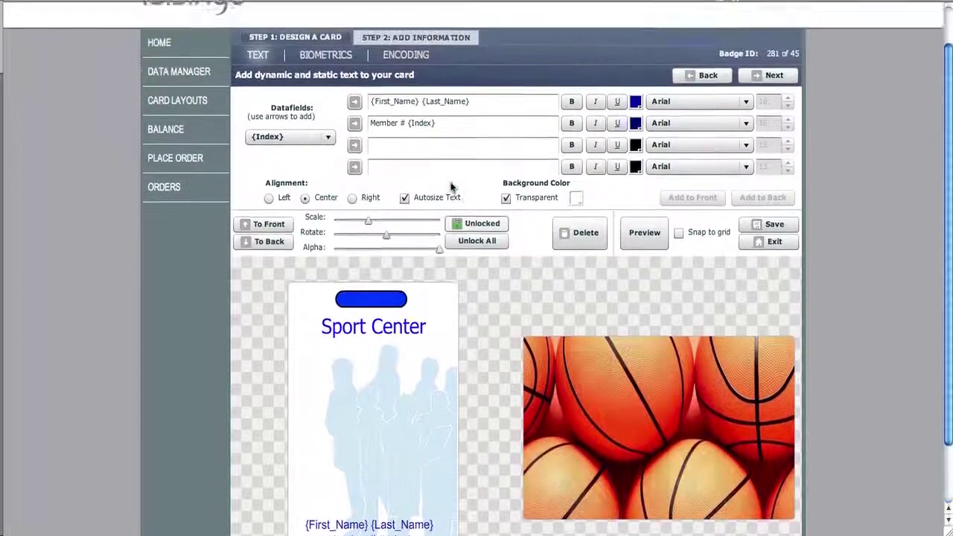
pyautogui.scroll(1, 450, 186)
pyautogui.click(406, 88)
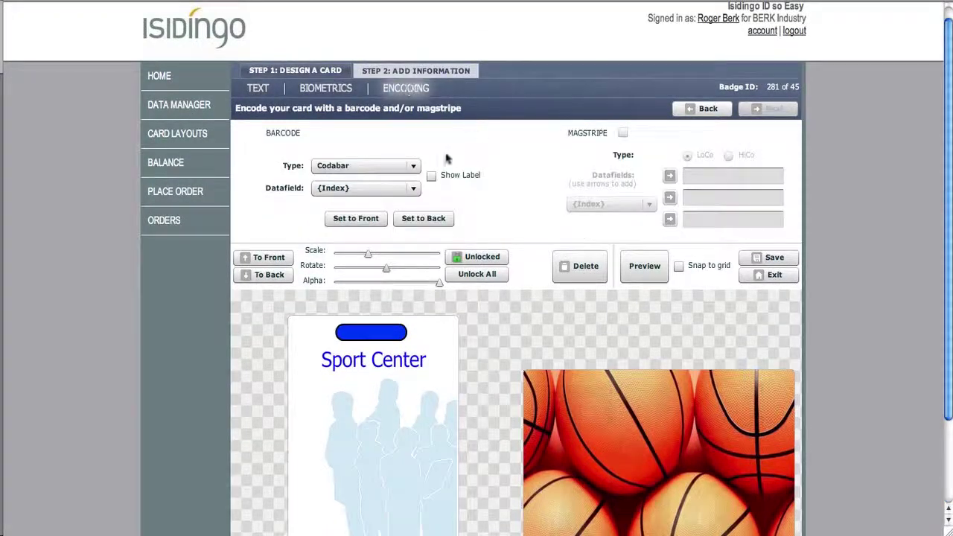
pyautogui.click(317, 88)
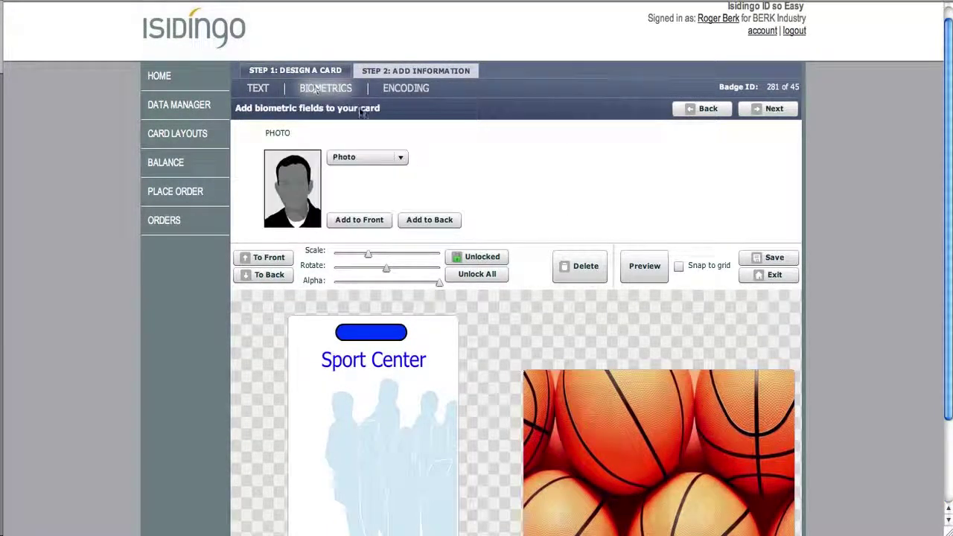
pyautogui.click(356, 222)
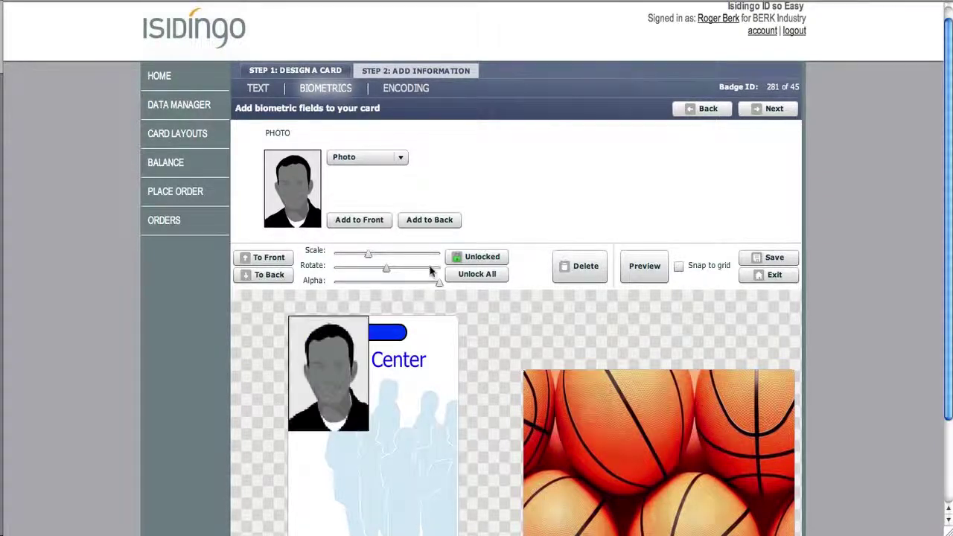
# Place the photo between the "Sport Center" text and the name line, enlarge it slightly and center it on the card
pyautogui.scroll(-1, 428, 275)
pyautogui.scroll(-2, 427, 273)
pyautogui.moveTo(323, 260); pyautogui.dragTo(368, 335)
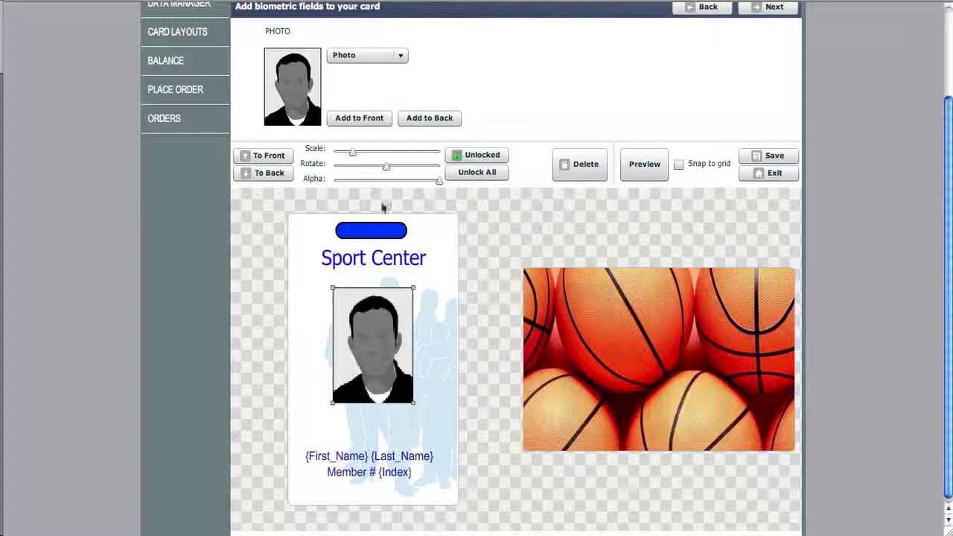
pyautogui.moveTo(353, 152); pyautogui.dragTo(355, 154)
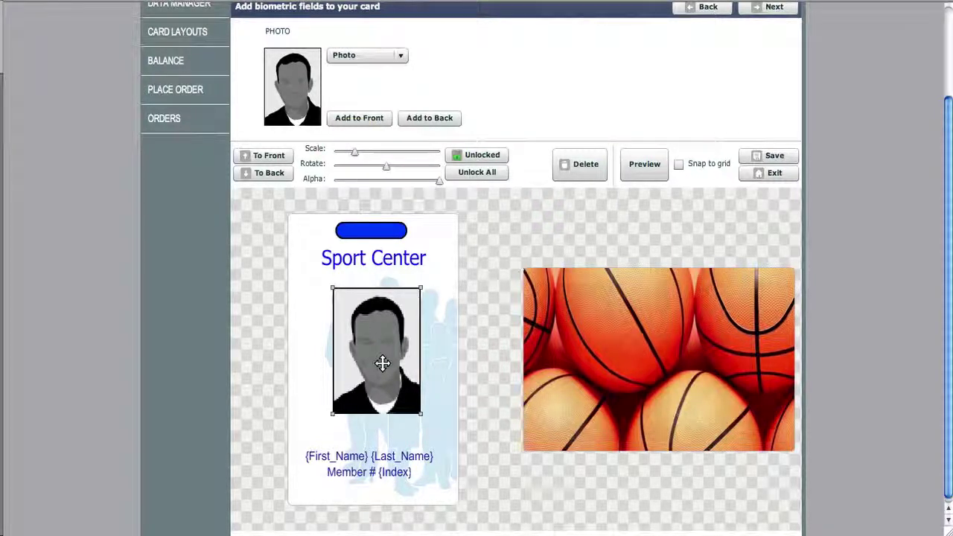
pyautogui.moveTo(383, 364); pyautogui.dragTo(375, 357)
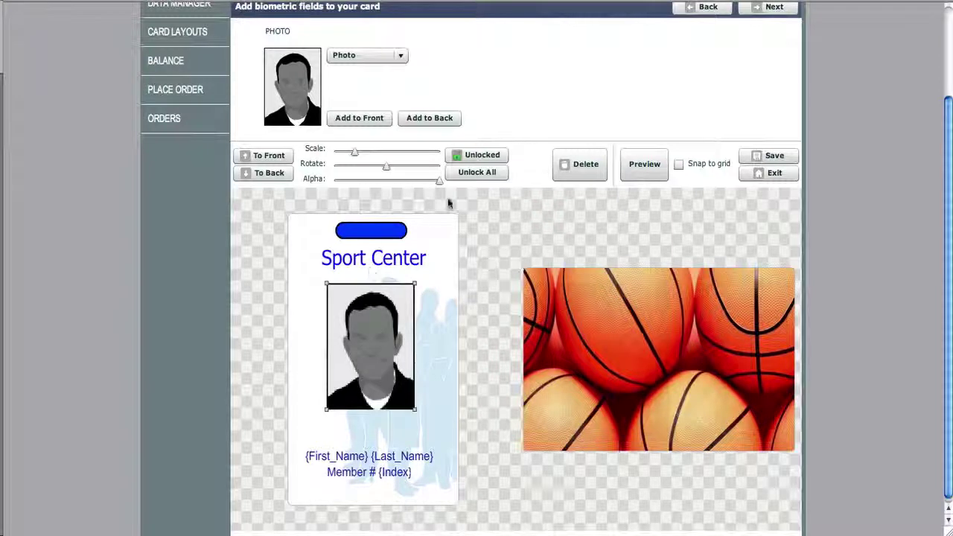
pyautogui.moveTo(439, 187)
pyautogui.mouseDown()
pyautogui.moveTo(410, 186)
pyautogui.moveTo(457, 190)
pyautogui.mouseUp()
# Add a Code 3 of 9 barcode for the {Index} data field to the card front with its label shown
pyautogui.scroll(2, 466, 138)
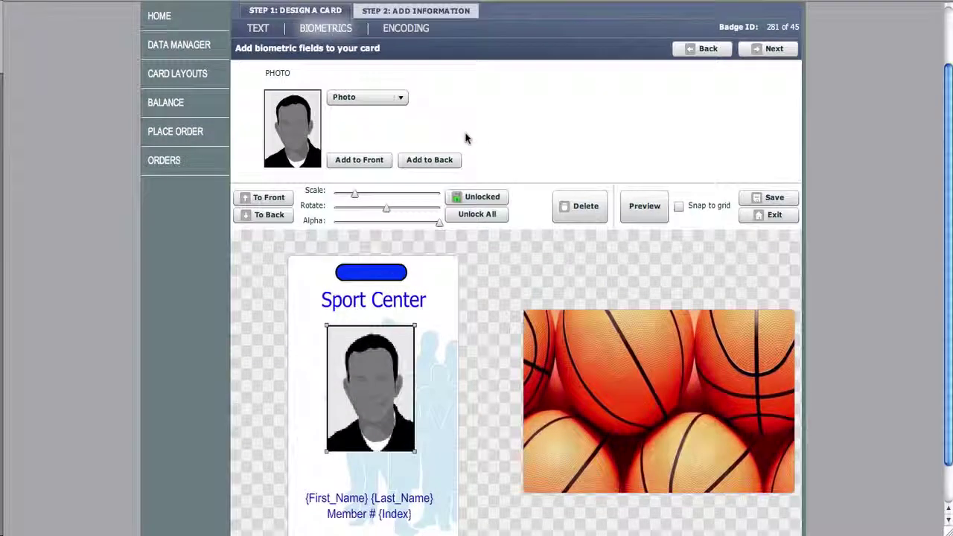
pyautogui.scroll(1, 466, 137)
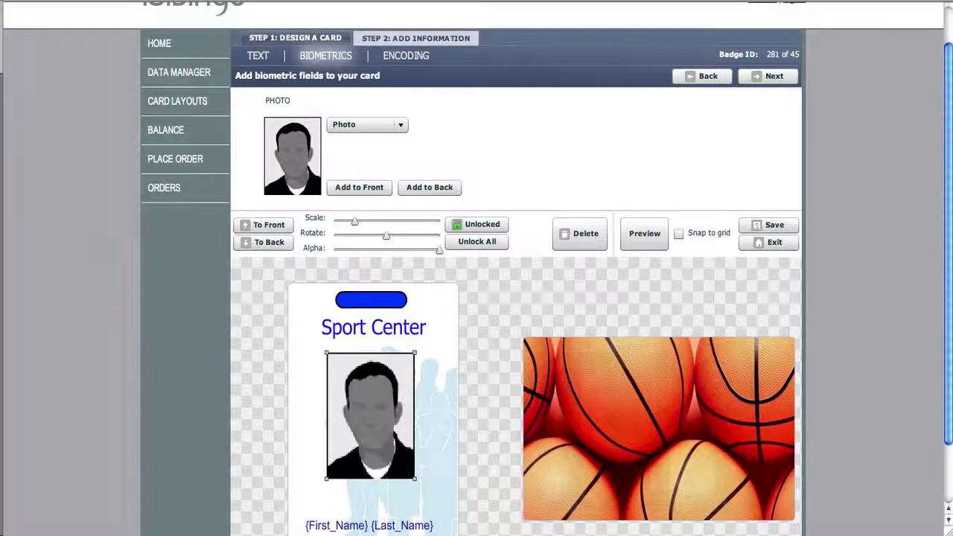
pyautogui.click(403, 57)
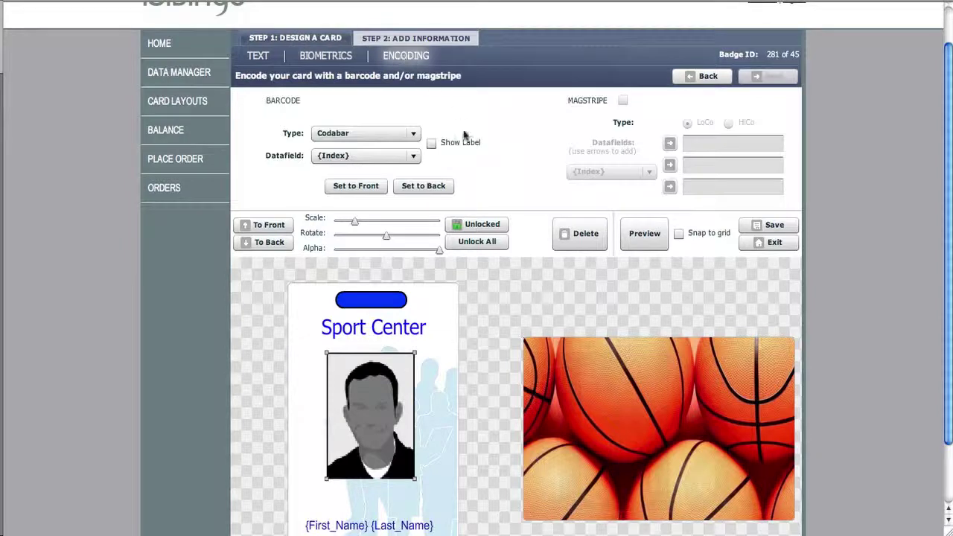
pyautogui.click(413, 135)
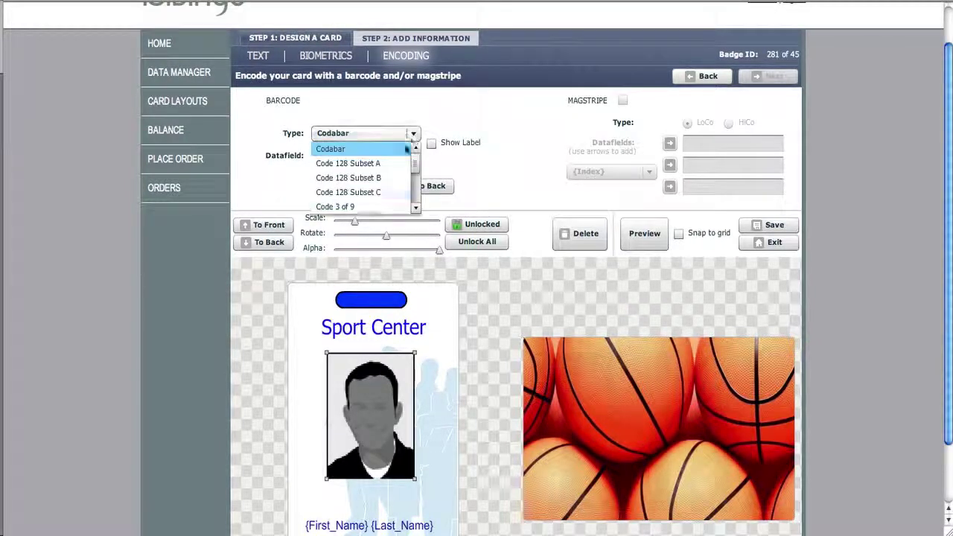
pyautogui.click(402, 187)
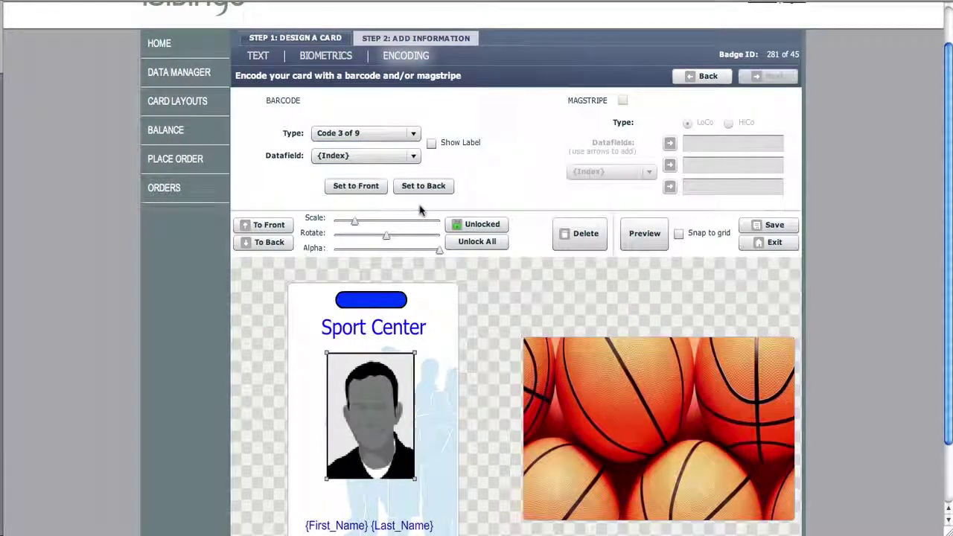
pyautogui.click(348, 190)
# Rotate the barcode to vertical and place it along the card front's left edge beside the photo
pyautogui.moveTo(372, 302); pyautogui.dragTo(372, 391)
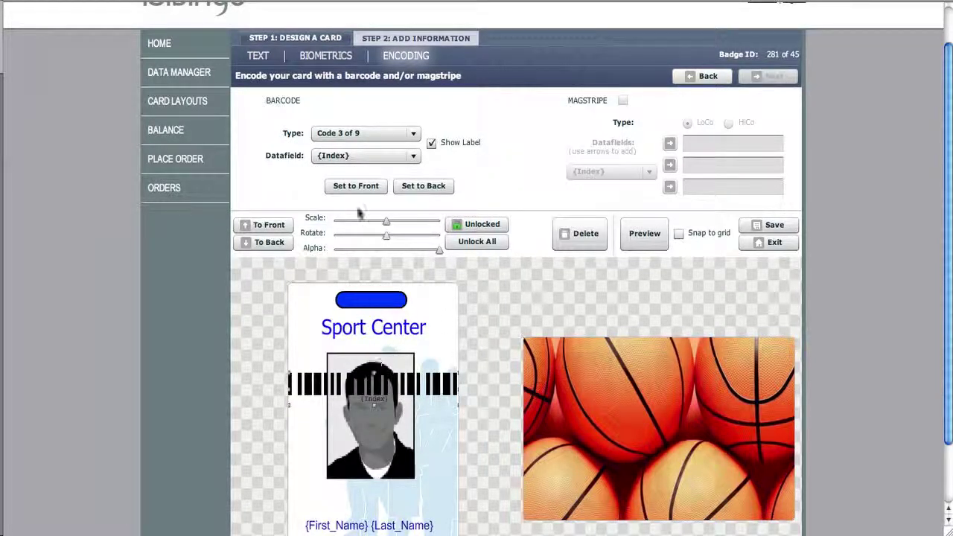
pyautogui.moveTo(386, 240)
pyautogui.moveTo(387, 237); pyautogui.dragTo(351, 236)
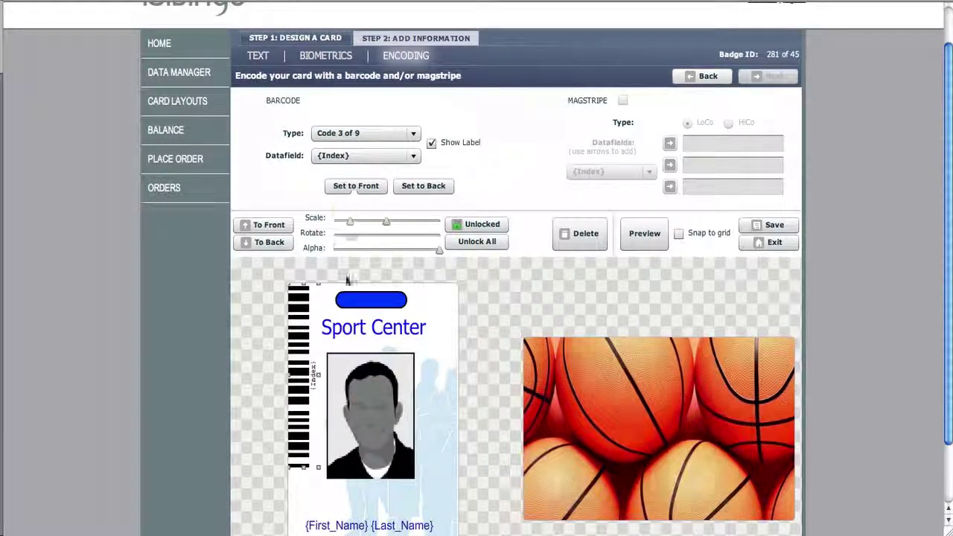
pyautogui.moveTo(300, 383); pyautogui.dragTo(307, 373)
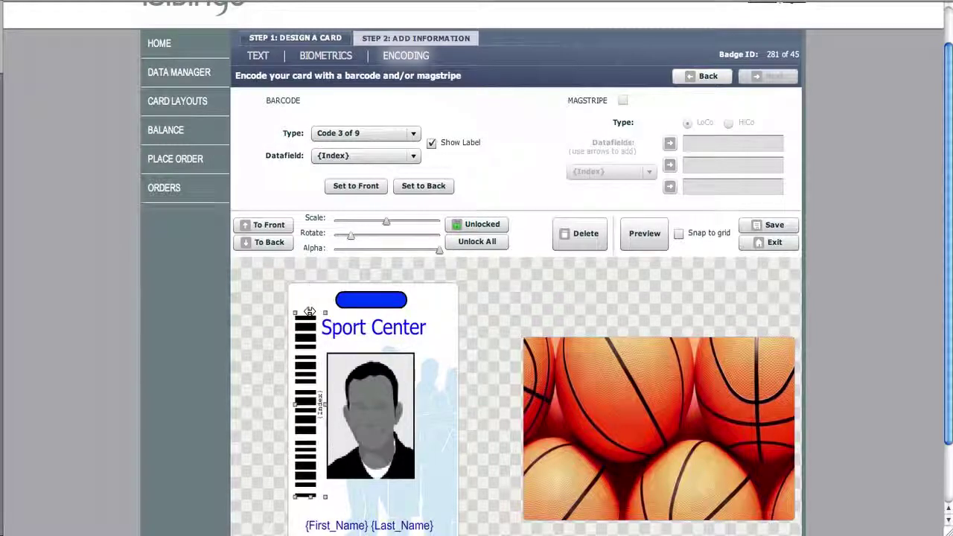
# Shorten the vertical barcode to about half its length, center it vertically beside the photo and hide its label
pyautogui.moveTo(309, 311); pyautogui.dragTo(300, 399)
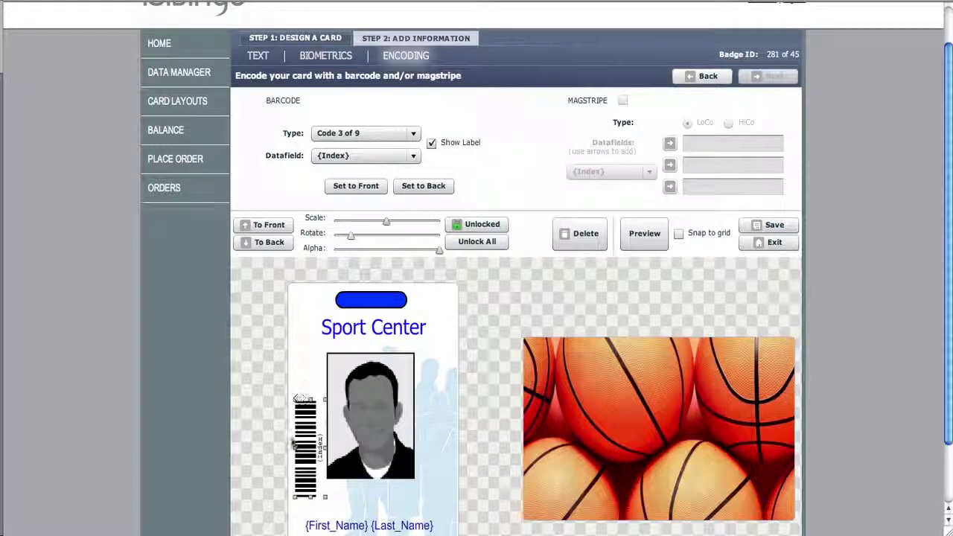
pyautogui.moveTo(315, 441); pyautogui.dragTo(313, 403)
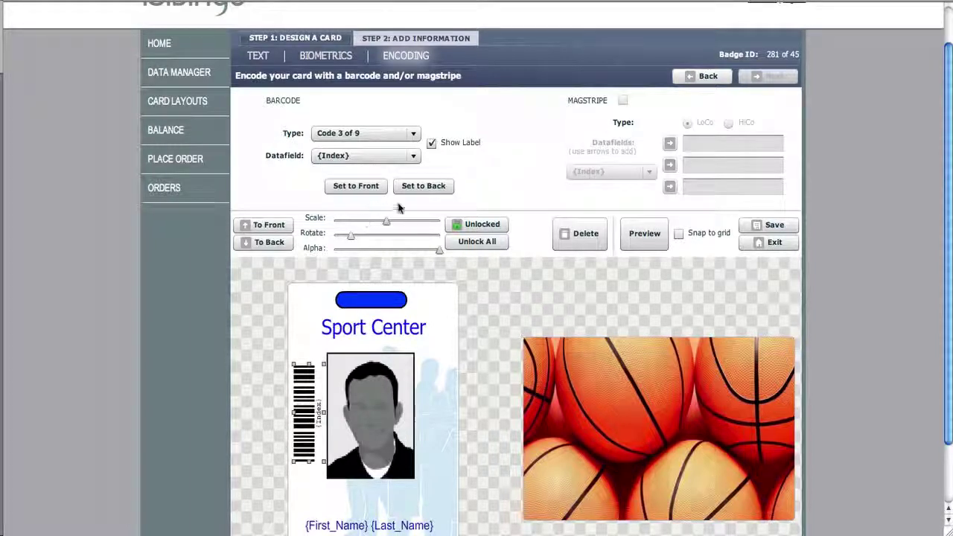
pyautogui.click(432, 144)
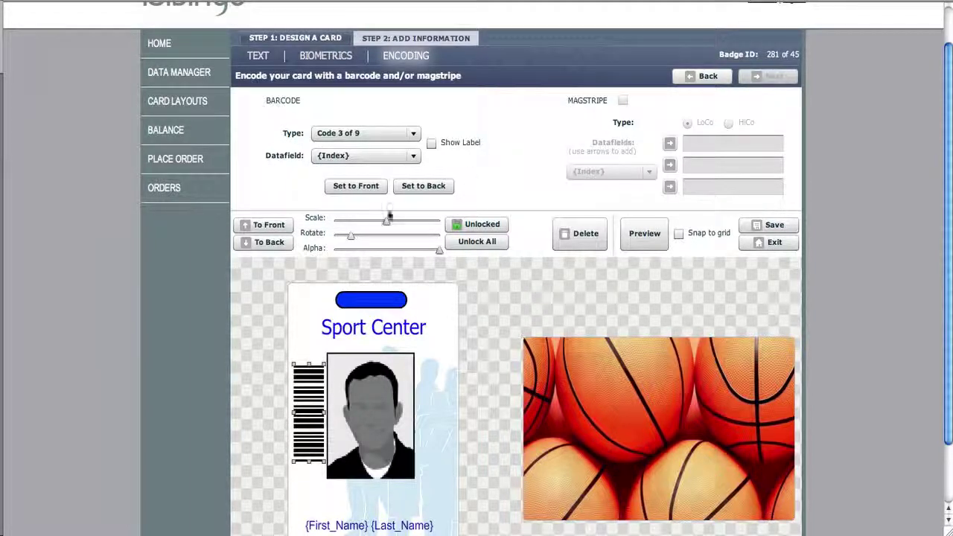
# Save the finished two-sided badge design and dismiss the save confirmation
pyautogui.scroll(-2, 600, 298)
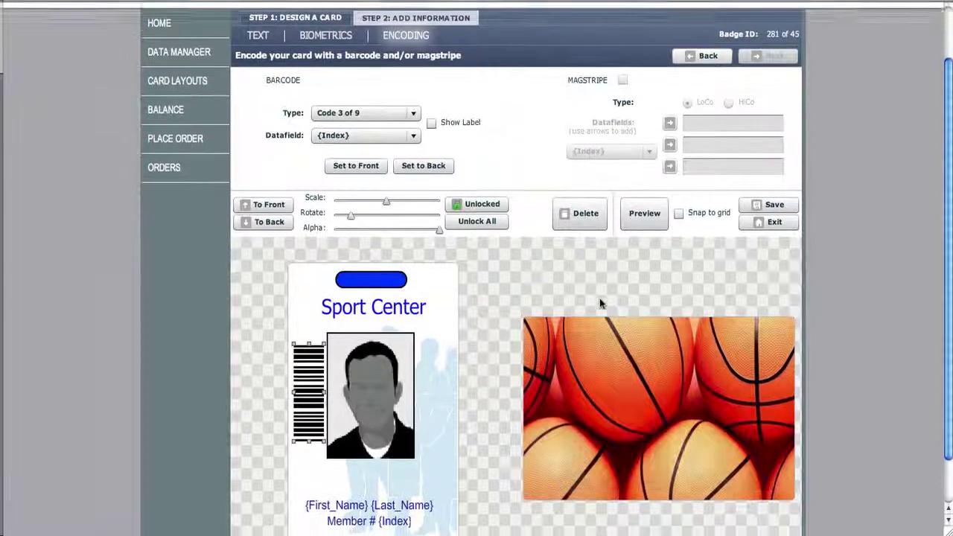
pyautogui.scroll(-1, 600, 292)
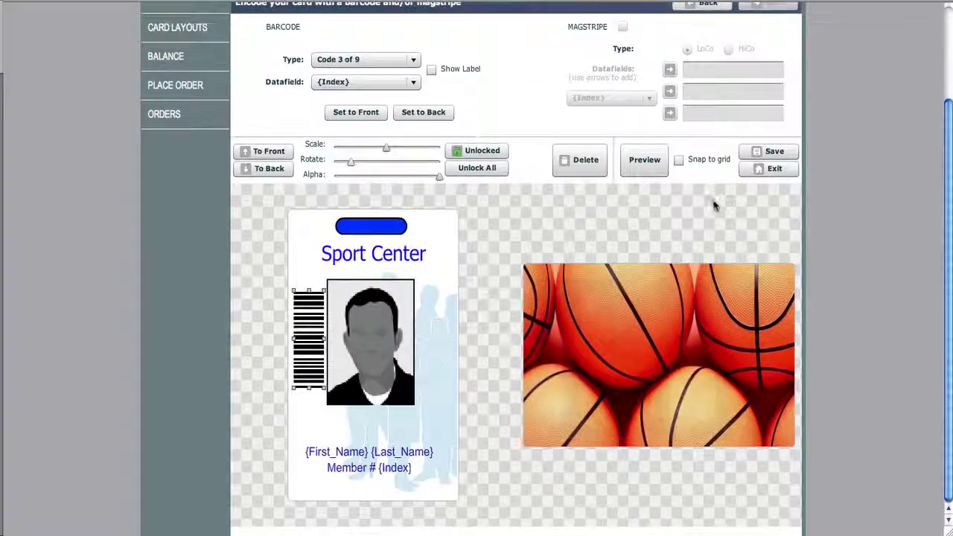
pyautogui.click(775, 151)
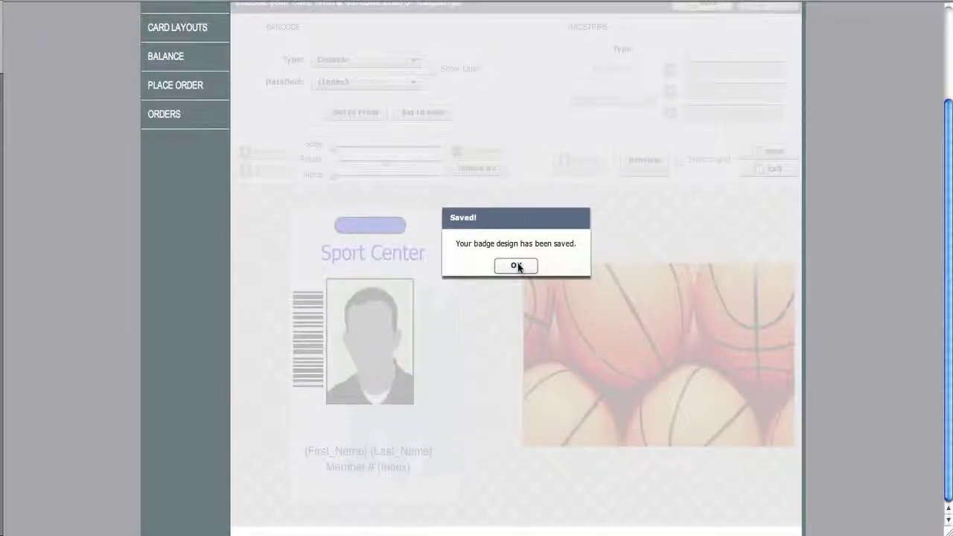
pyautogui.click(515, 265)
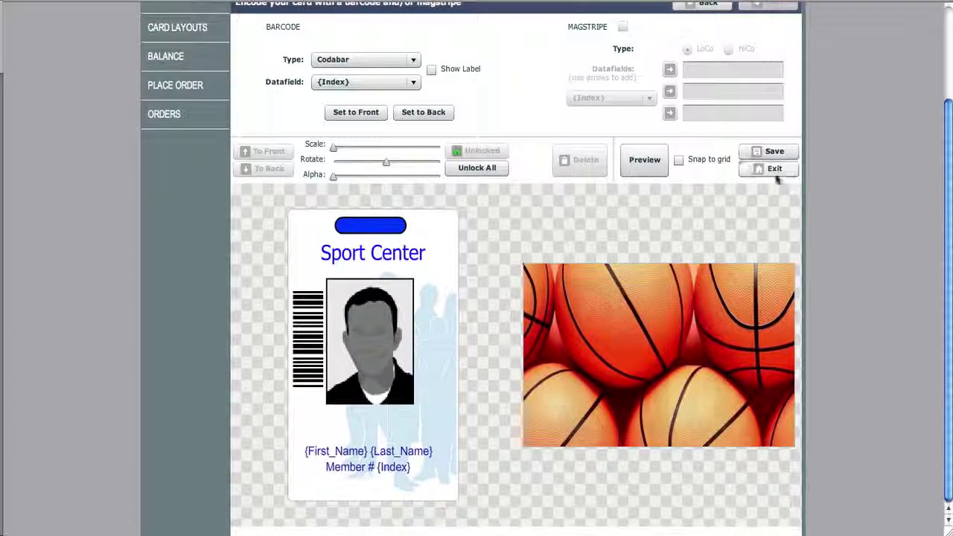